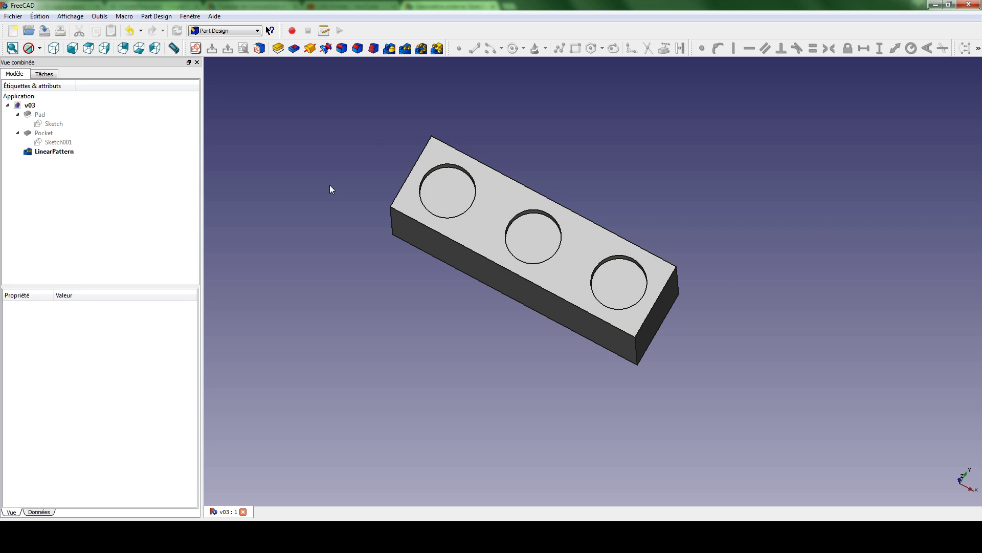
{"action": "middle_click_drag", "start_coordinate": [392, 276], "coordinate": [425, 313]}
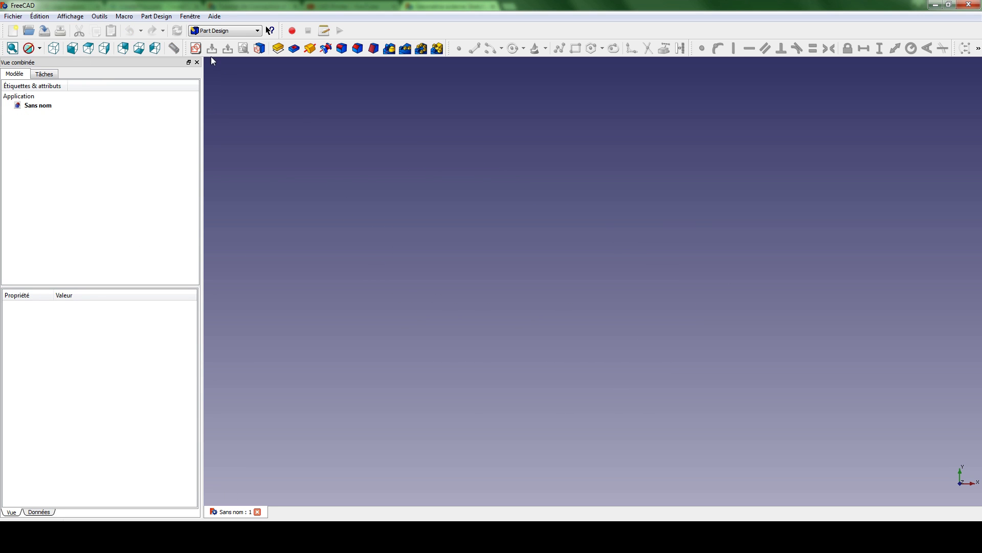
- Create a sketch on the XY plane and draw a rectangle enclosing the origin
{"action": "left_click", "coordinate": [195, 49]}
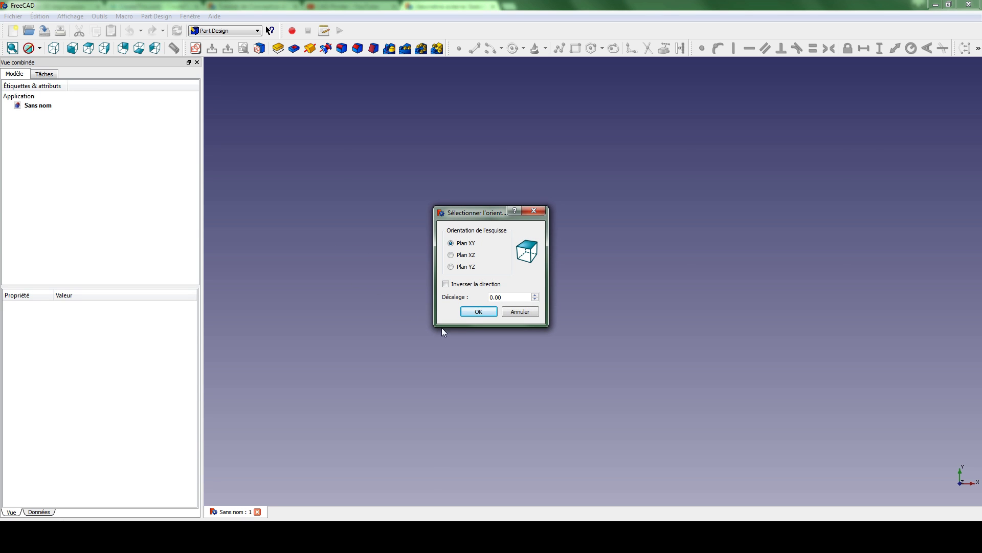
{"action": "left_click", "coordinate": [479, 311]}
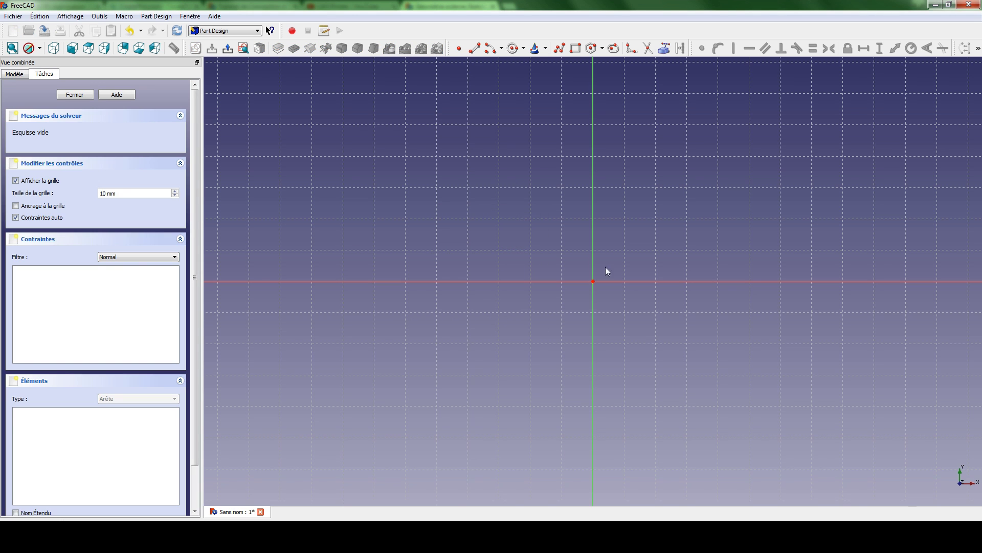
{"action": "left_click", "coordinate": [579, 49]}
{"action": "left_click", "coordinate": [413, 147]}
{"action": "left_click", "coordinate": [749, 329]}
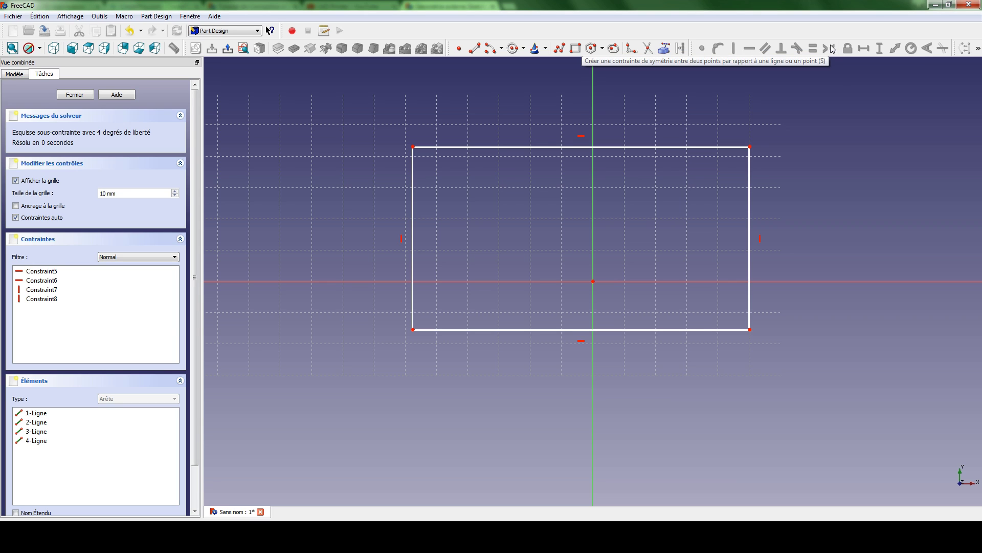
- Constrain the rectangle's two upper corners symmetric about the vertical axis and move the upper-left corner inward to test it
{"action": "left_click", "coordinate": [413, 147]}
{"action": "left_click", "coordinate": [750, 147]}
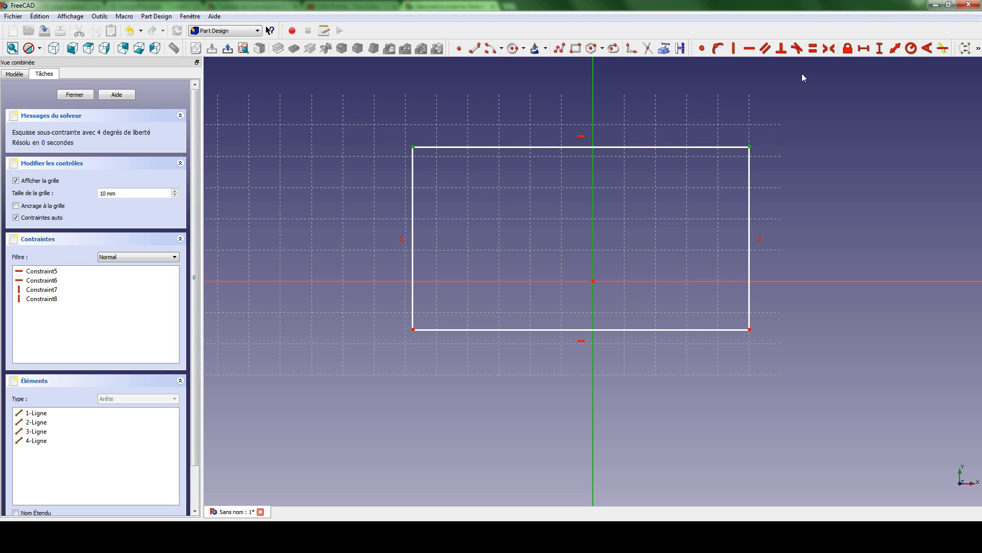
{"action": "left_click", "coordinate": [830, 48]}
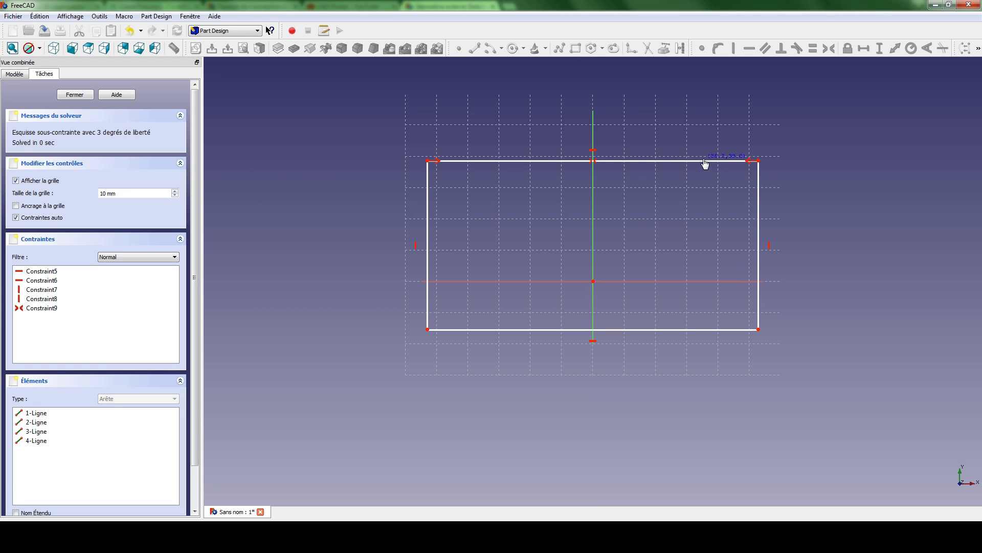
{"action": "mouse_move", "coordinate": [428, 171]}
{"action": "left_mouse_down"}
{"action": "mouse_move", "coordinate": [518, 176]}
{"action": "mouse_move", "coordinate": [450, 182]}
{"action": "mouse_move", "coordinate": [476, 179]}
{"action": "mouse_move", "coordinate": [475, 171]}
{"action": "left_mouse_up"}
- Constrain the rectangle's two left corners symmetric about the horizontal axis and pull the upper-left corner inward to test it
{"action": "left_click", "coordinate": [474, 169]}
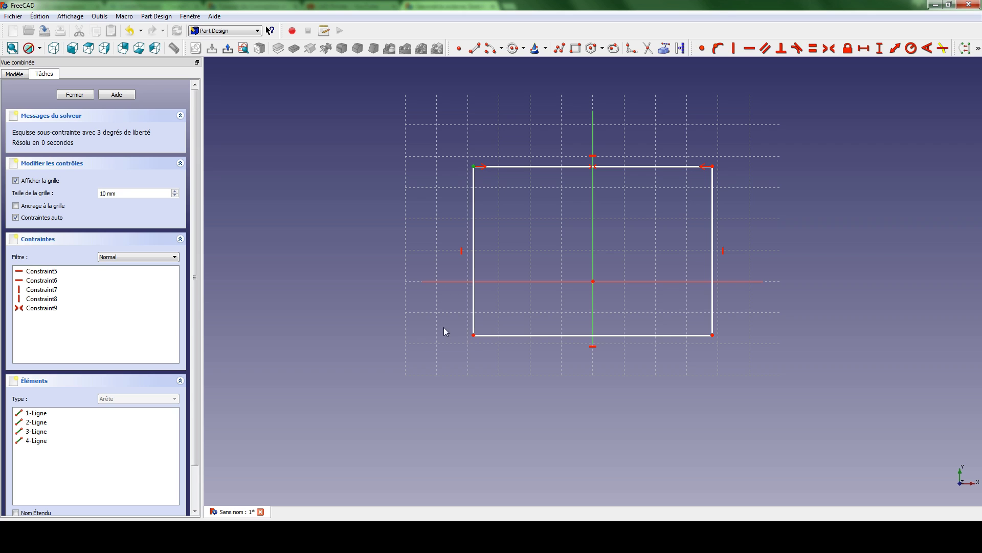
{"action": "left_click", "coordinate": [474, 336]}
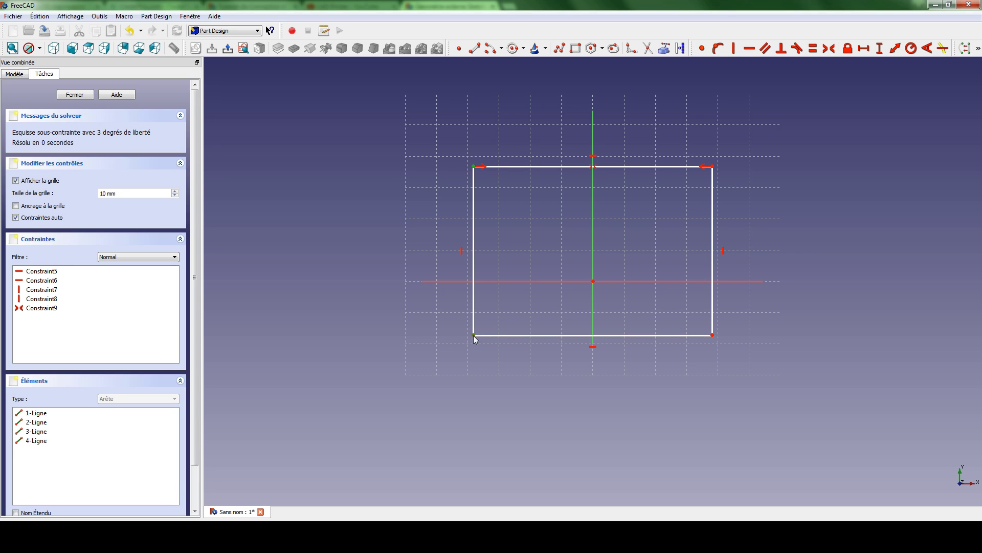
{"action": "left_click", "coordinate": [626, 281]}
{"action": "left_click", "coordinate": [828, 48]}
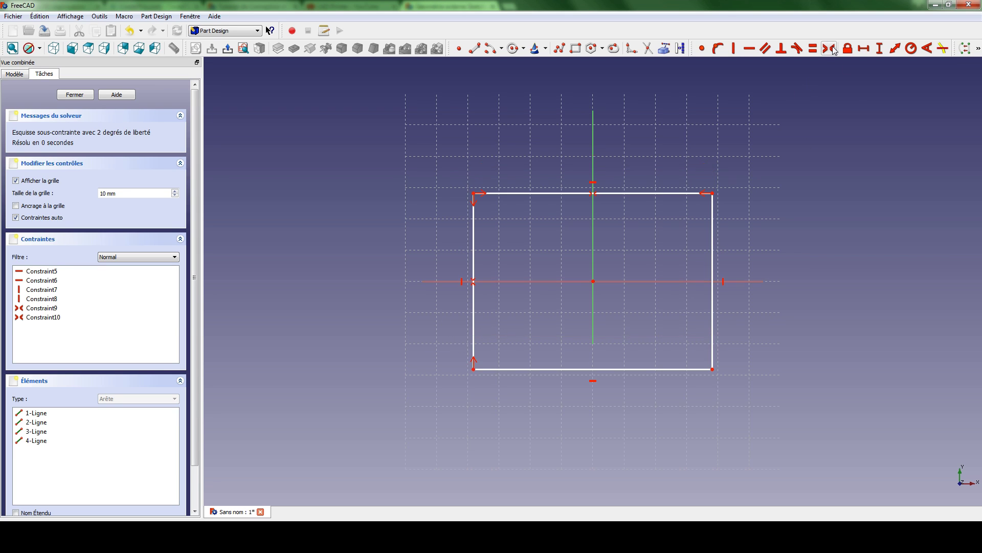
{"action": "left_click_drag", "start_coordinate": [475, 195], "coordinate": [489, 227]}
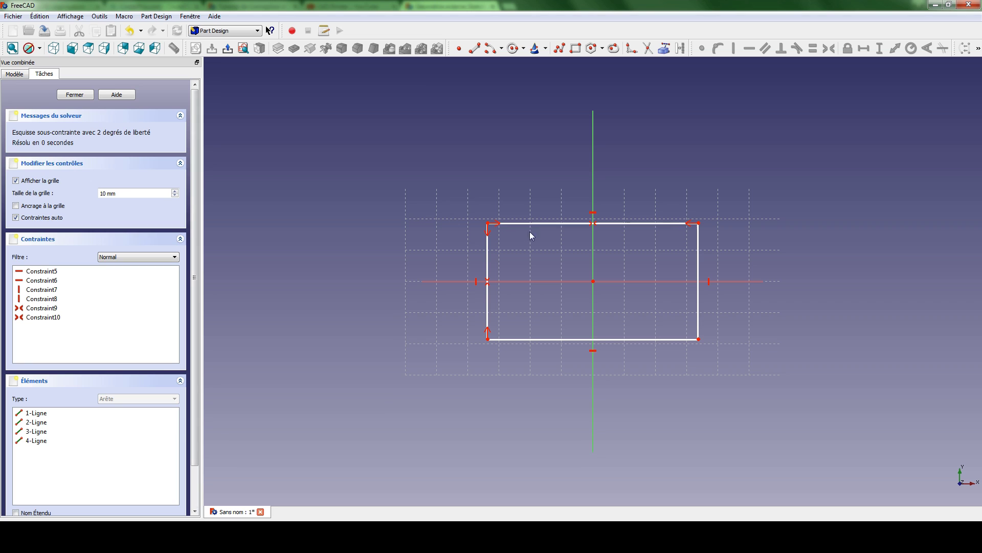
- Constrain the rectangle's upper edge to a horizontal length of 200 mm
{"action": "left_click", "coordinate": [542, 222]}
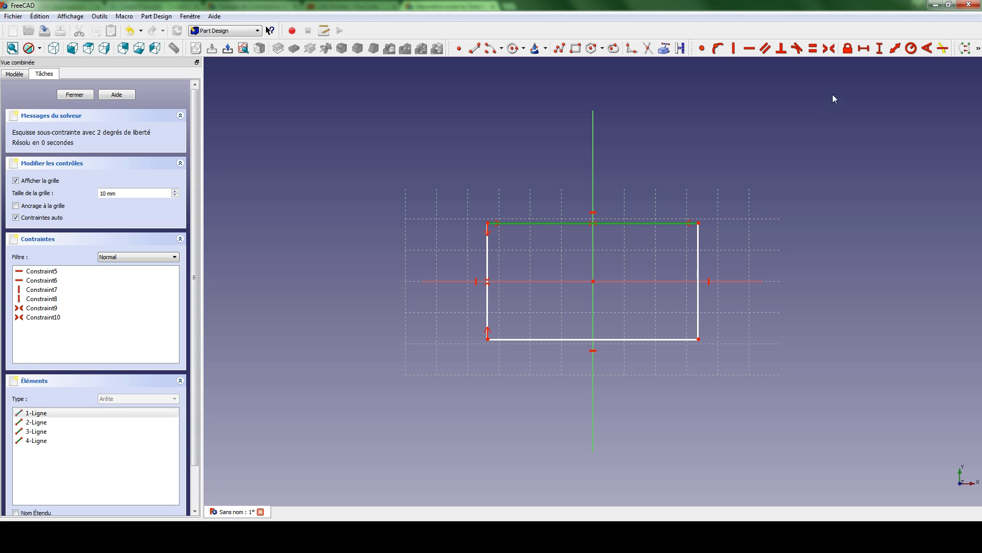
{"action": "left_click", "coordinate": [864, 48]}
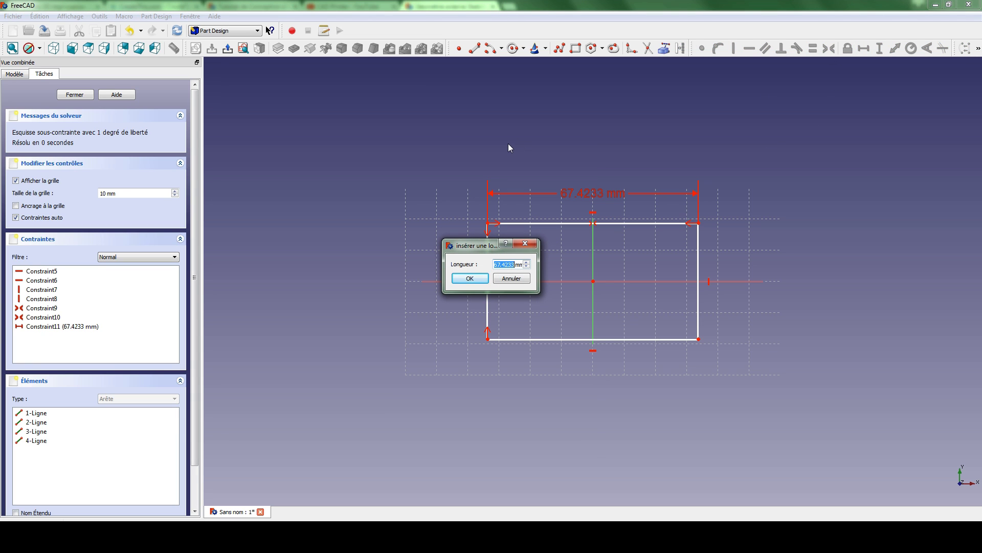
{"action": "type", "text": "200"}
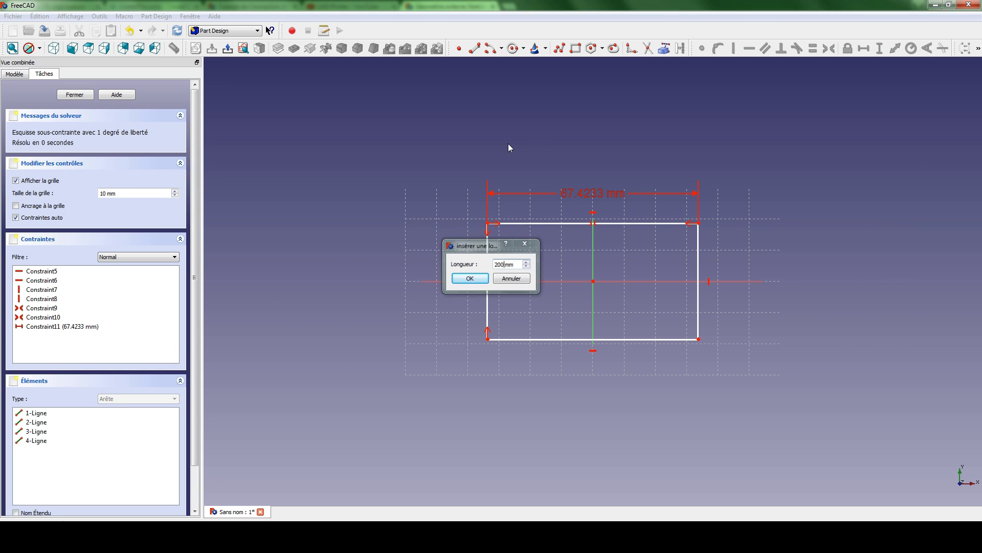
{"action": "key", "text": "Return"}
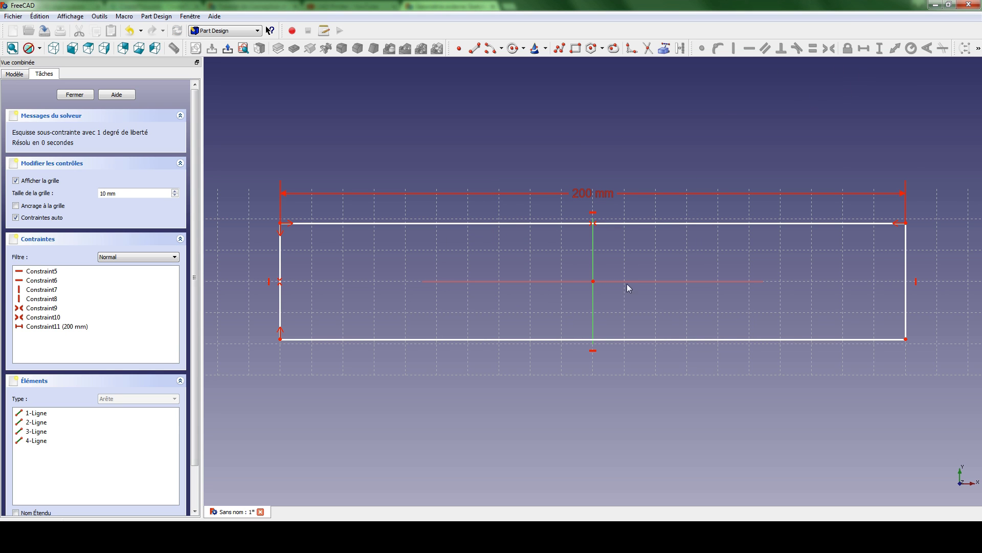
- Constrain the rectangle's right edge to a vertical length of 60 mm
{"action": "left_click", "coordinate": [906, 269]}
{"action": "left_click", "coordinate": [880, 48]}
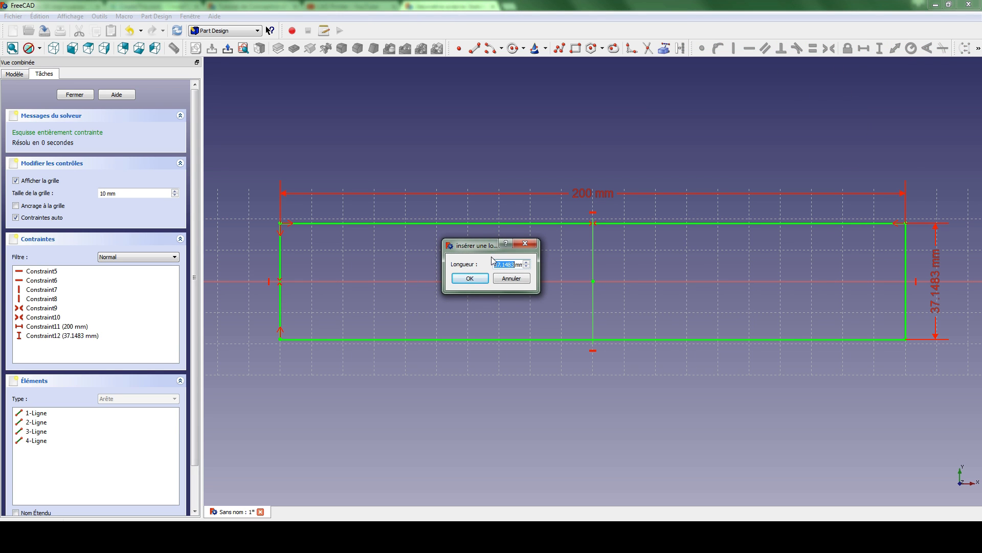
{"action": "type", "text": "60"}
{"action": "key", "text": "Return"}
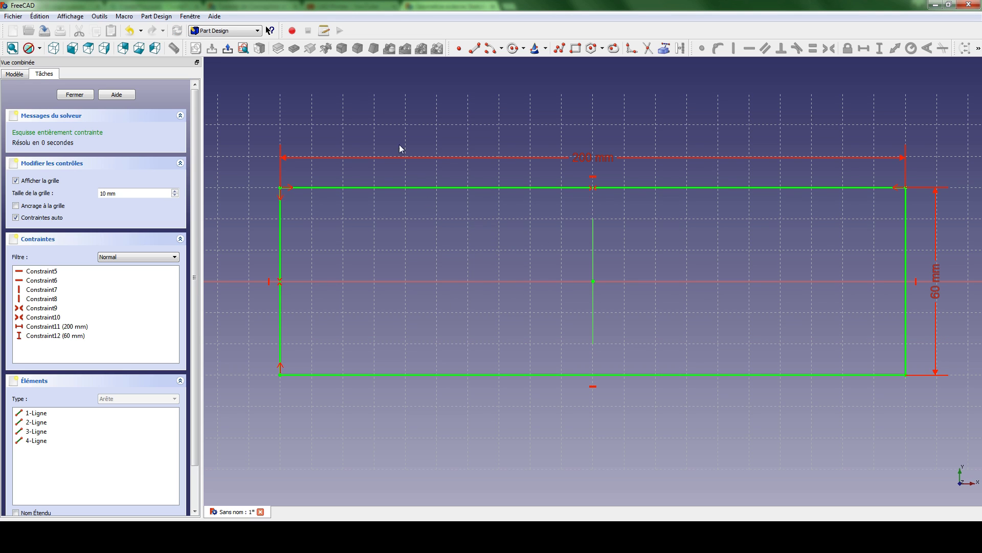
- Close the sketch and pad the rectangle to a length of 70 mm
{"action": "left_click", "coordinate": [75, 95]}
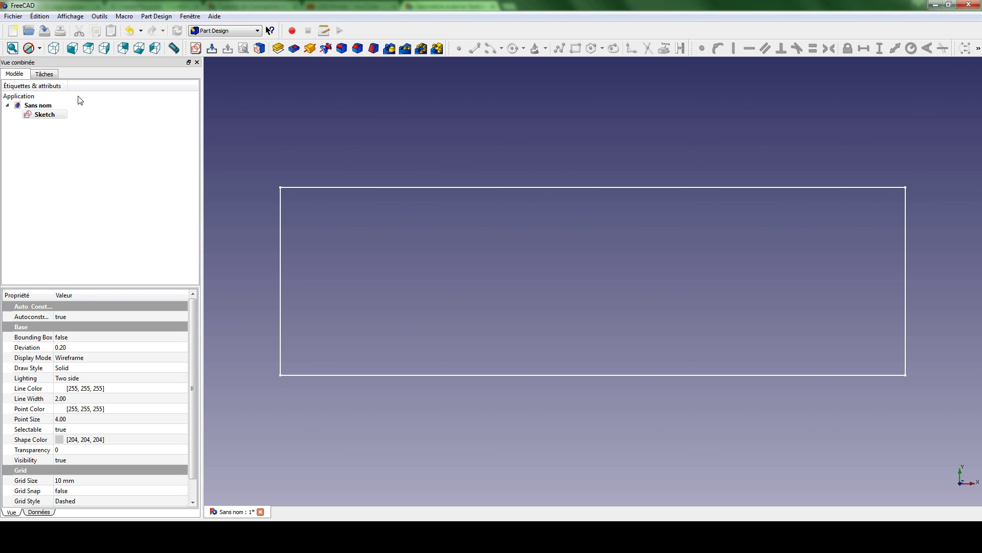
{"action": "left_click", "coordinate": [276, 51]}
{"action": "type", "text": "70"}
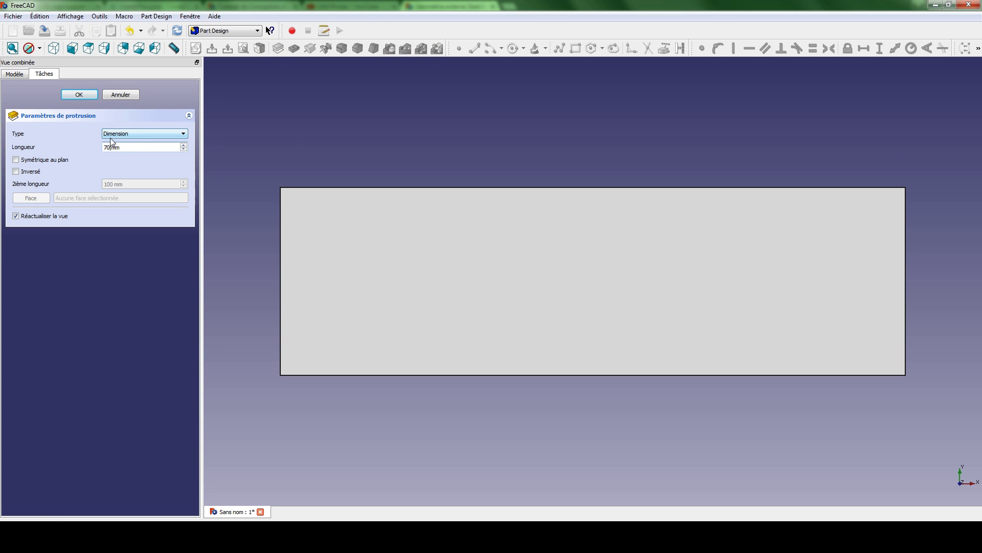
{"action": "key", "text": "Return"}
- Try starting a sketch on the XY plane with no face selected, and delete the empty sketch
{"action": "middle_click_drag", "start_coordinate": [336, 213], "coordinate": [469, 227]}
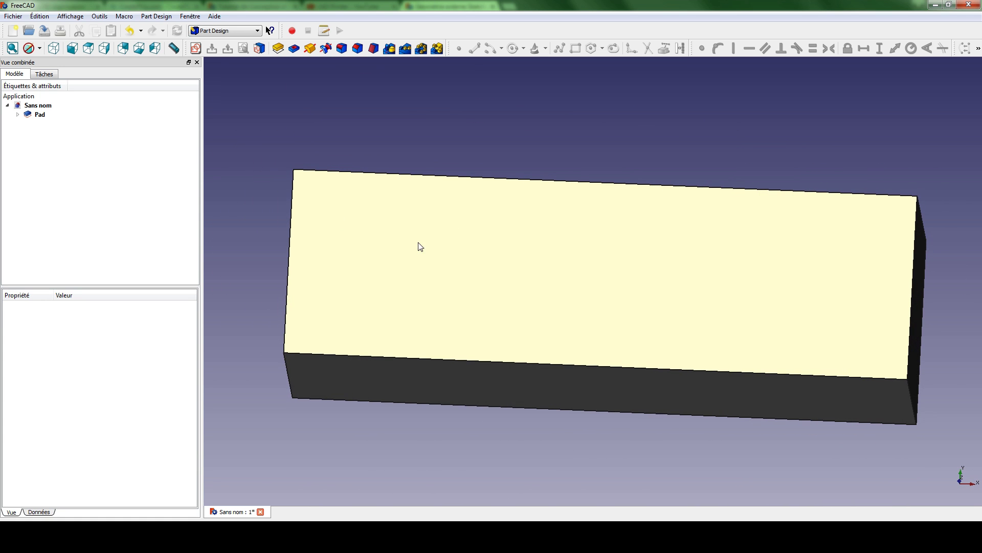
{"action": "middle_click_drag", "start_coordinate": [612, 309], "coordinate": [595, 270]}
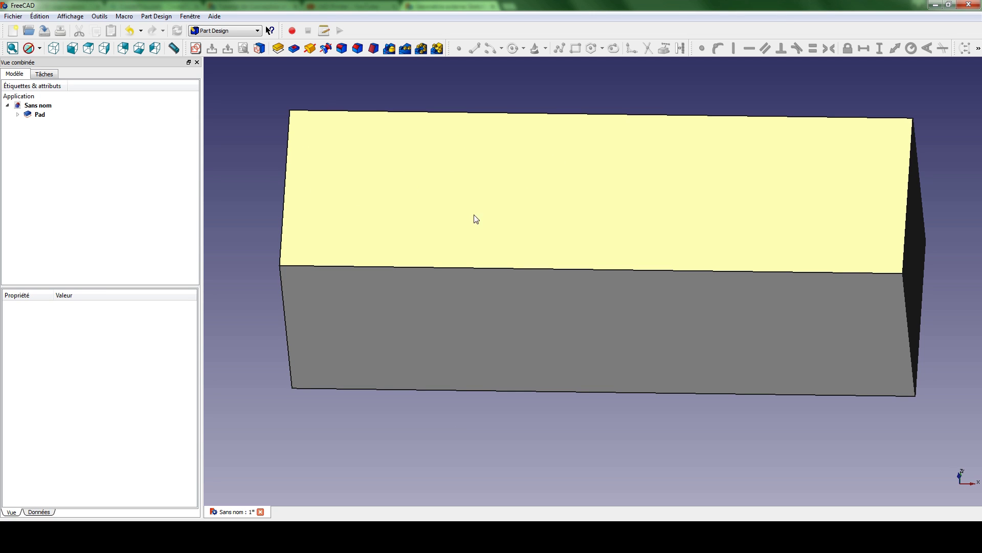
{"action": "left_click", "coordinate": [196, 48]}
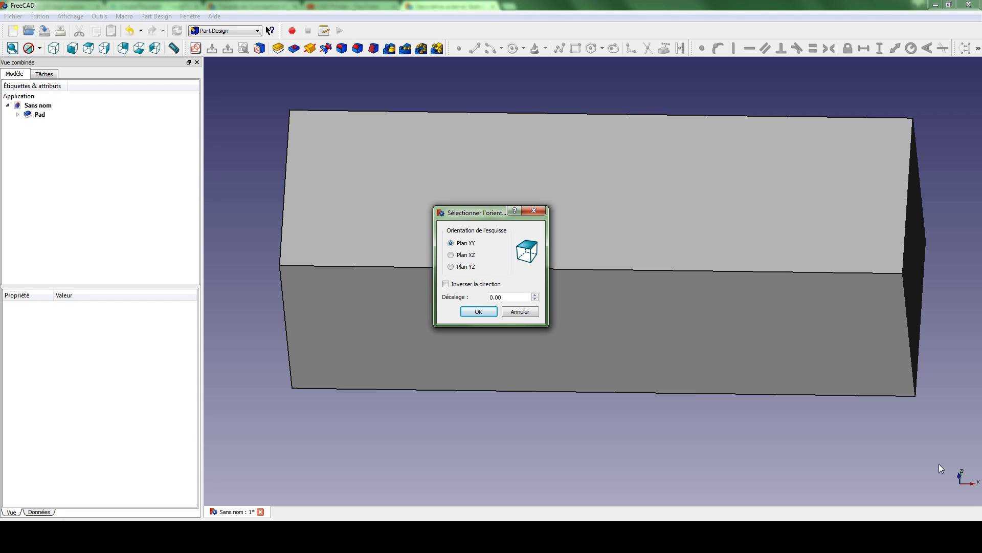
{"action": "left_click", "coordinate": [478, 311]}
{"action": "mouse_move", "coordinate": [518, 237]}
{"action": "middle_mouse_down"}
{"action": "mouse_move", "coordinate": [508, 285]}
{"action": "mouse_move", "coordinate": [524, 179]}
{"action": "middle_mouse_up"}
{"action": "left_click", "coordinate": [228, 48]}
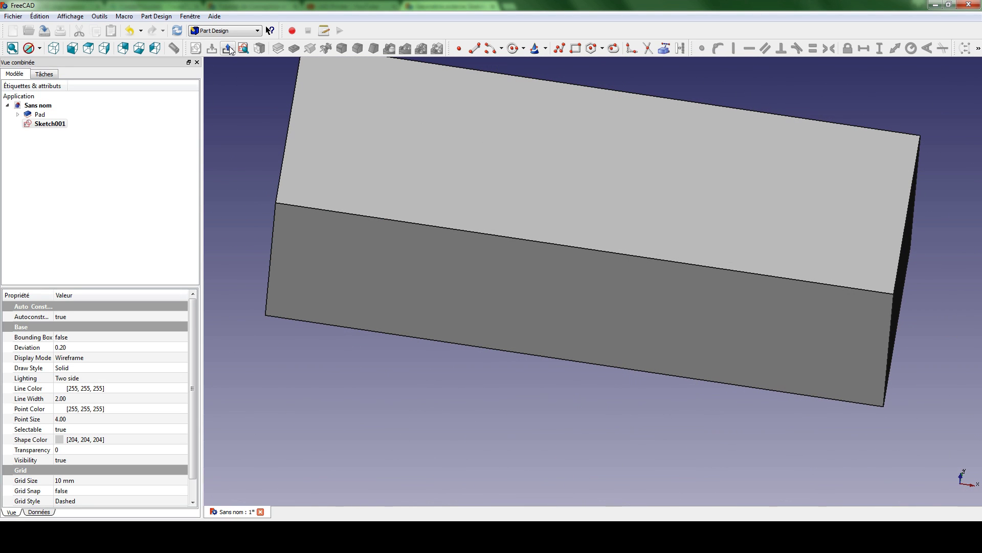
{"action": "left_click", "coordinate": [50, 124]}
{"action": "key", "text": "Delete"}
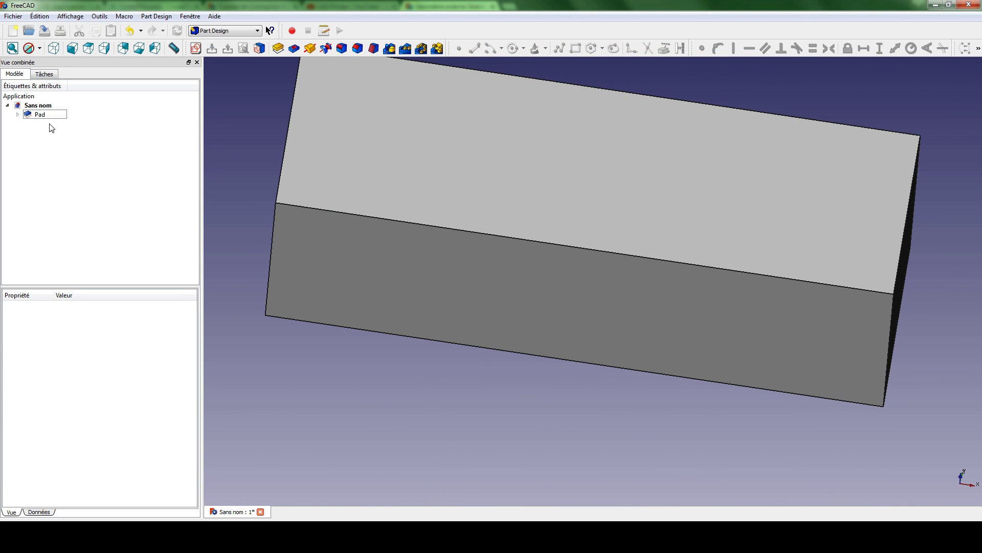
- Start a new sketch on the block's upper face and view it from above
{"action": "middle_click_drag", "start_coordinate": [336, 173], "coordinate": [346, 217]}
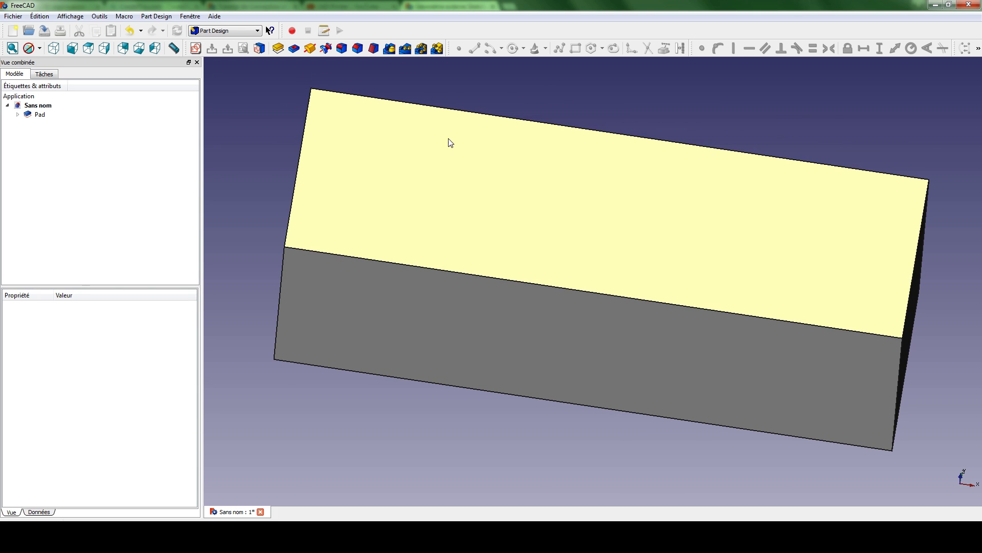
{"action": "left_click", "coordinate": [441, 153]}
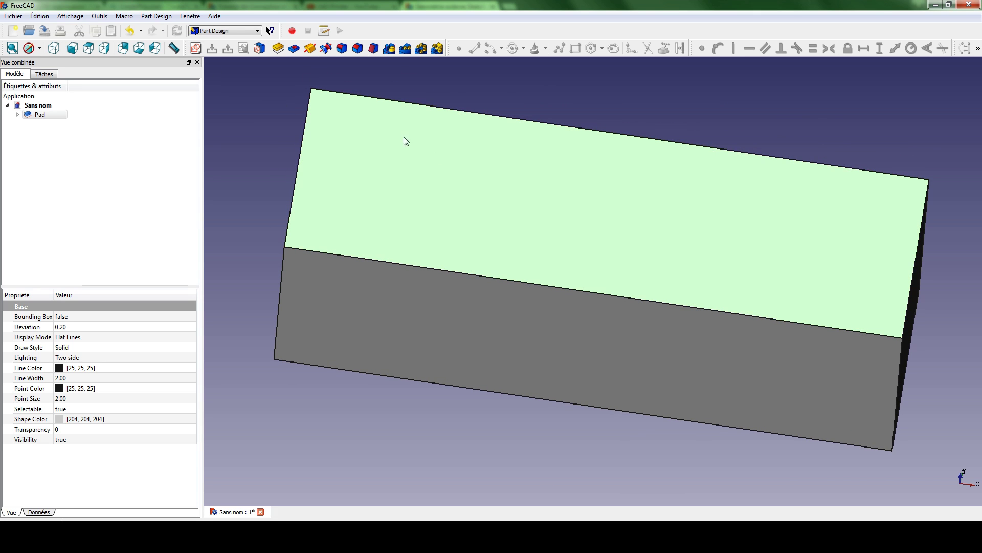
{"action": "left_click", "coordinate": [196, 49]}
{"action": "mouse_move", "coordinate": [498, 287]}
{"action": "middle_mouse_down"}
{"action": "mouse_move", "coordinate": [517, 237]}
{"action": "mouse_move", "coordinate": [504, 252]}
{"action": "mouse_move", "coordinate": [548, 265]}
{"action": "mouse_move", "coordinate": [505, 336]}
{"action": "mouse_move", "coordinate": [570, 235]}
{"action": "mouse_move", "coordinate": [453, 205]}
{"action": "mouse_move", "coordinate": [537, 261]}
{"action": "mouse_move", "coordinate": [469, 228]}
{"action": "mouse_move", "coordinate": [544, 226]}
{"action": "mouse_move", "coordinate": [506, 223]}
{"action": "mouse_move", "coordinate": [542, 239]}
{"action": "mouse_move", "coordinate": [451, 146]}
{"action": "middle_mouse_up"}
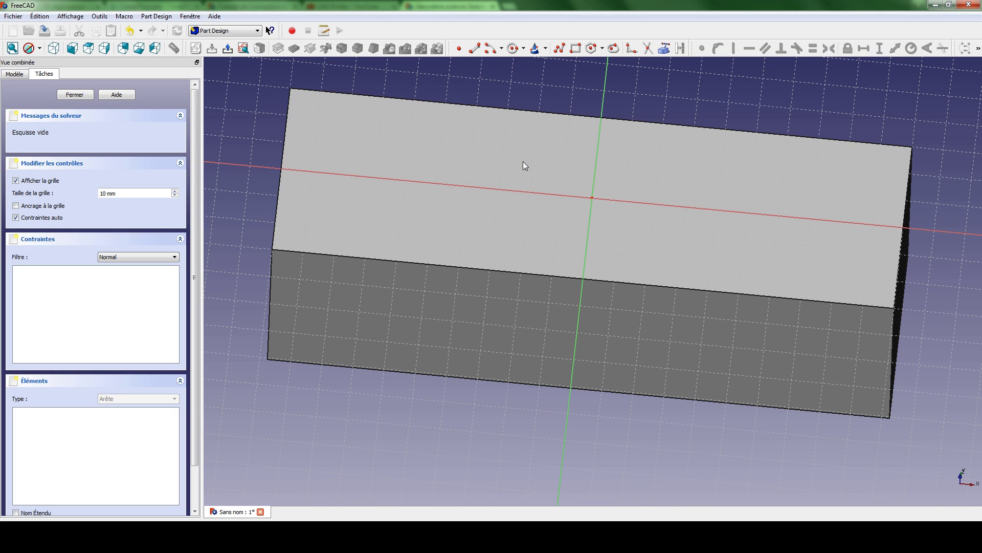
{"action": "key", "text": "2"}
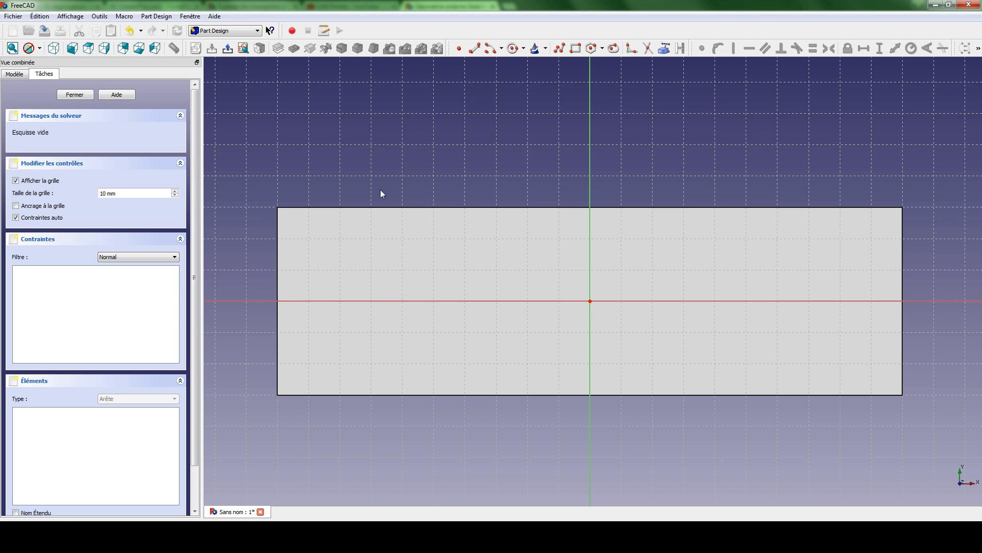
- Draw a circle in the left half of the face with its centre on the horizontal axis
{"action": "left_click", "coordinate": [512, 50]}
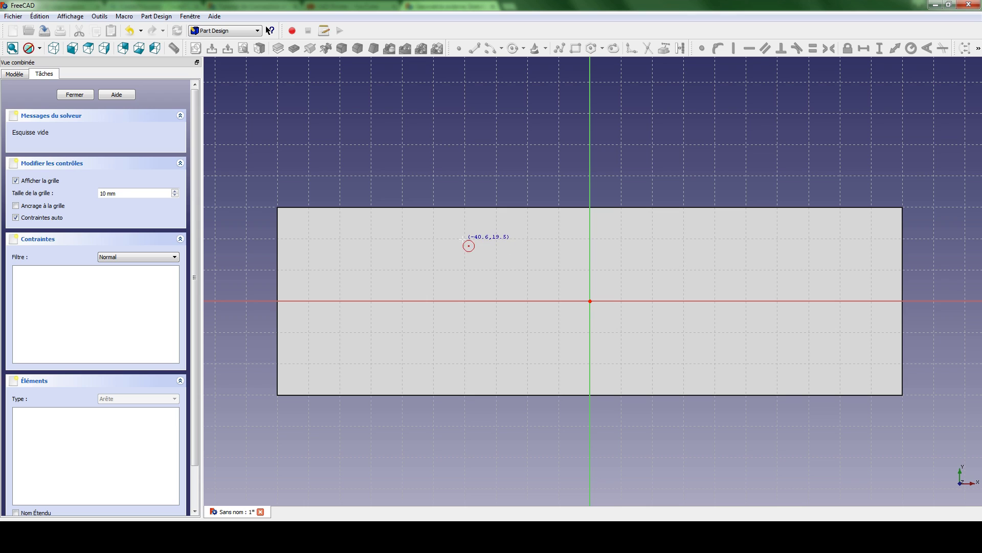
{"action": "left_click", "coordinate": [422, 301]}
{"action": "left_click", "coordinate": [391, 257]}
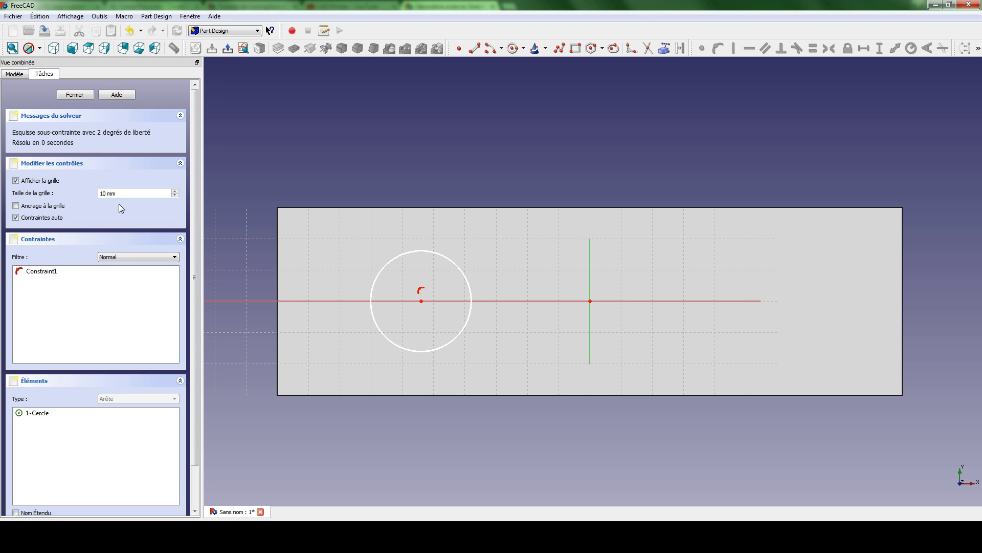
- Try drawing a second circle right of the origin with automatic constraints turned off, and delete that circle
{"action": "left_click", "coordinate": [17, 218]}
{"action": "left_click", "coordinate": [512, 48]}
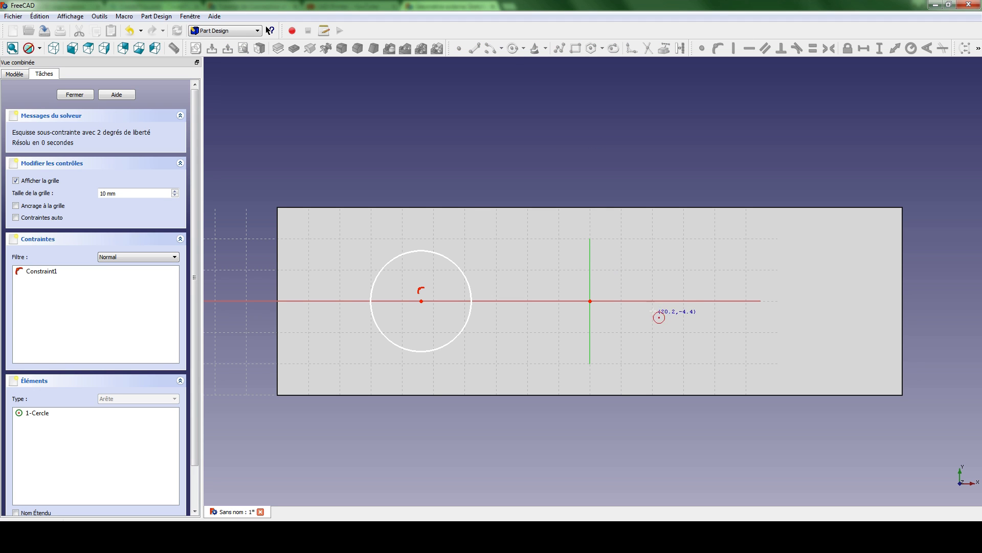
{"action": "left_click", "coordinate": [663, 301]}
{"action": "left_click", "coordinate": [709, 346]}
{"action": "mouse_move", "coordinate": [664, 302]}
{"action": "left_mouse_down"}
{"action": "mouse_move", "coordinate": [685, 327]}
{"action": "mouse_move", "coordinate": [680, 302]}
{"action": "left_mouse_up"}
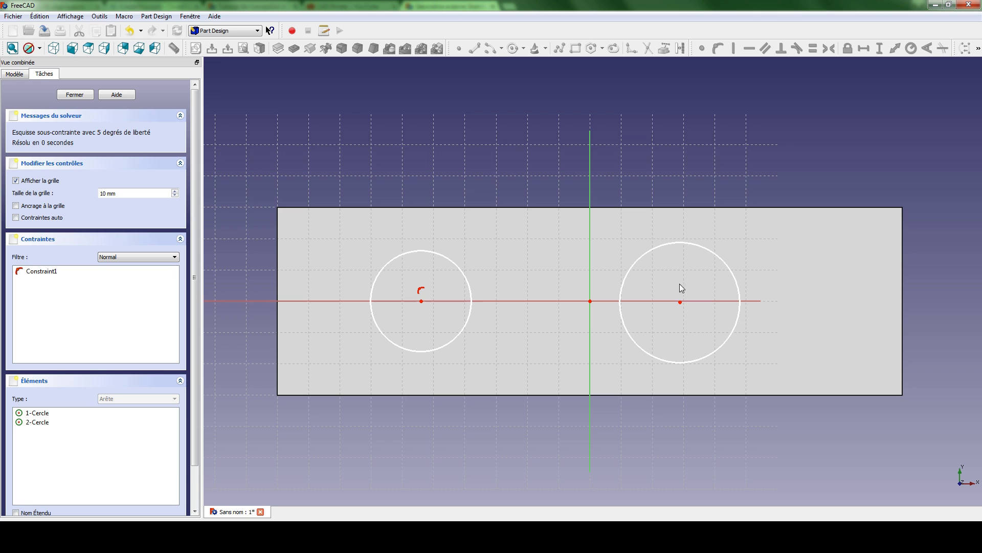
{"action": "left_click", "coordinate": [665, 244]}
{"action": "key", "text": "Delete"}
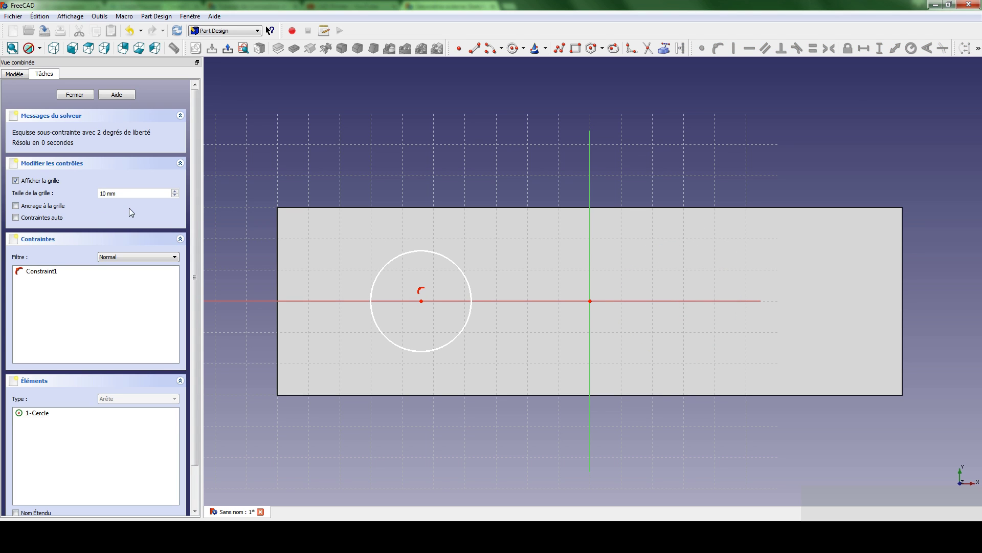
- Try a 20 mm sketch grid, set it back to 10 mm, and turn automatic constraints back on
{"action": "left_click_drag", "start_coordinate": [107, 193], "coordinate": [94, 191]}
{"action": "type", "text": "20"}
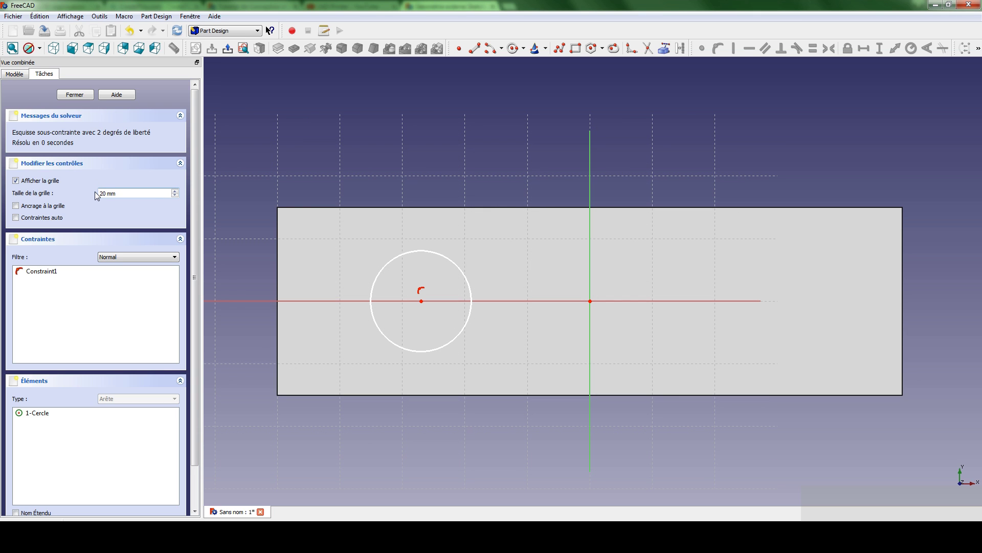
{"action": "key", "text": "BackSpace"}
{"action": "key", "text": "BackSpace"}
{"action": "type", "text": "10"}
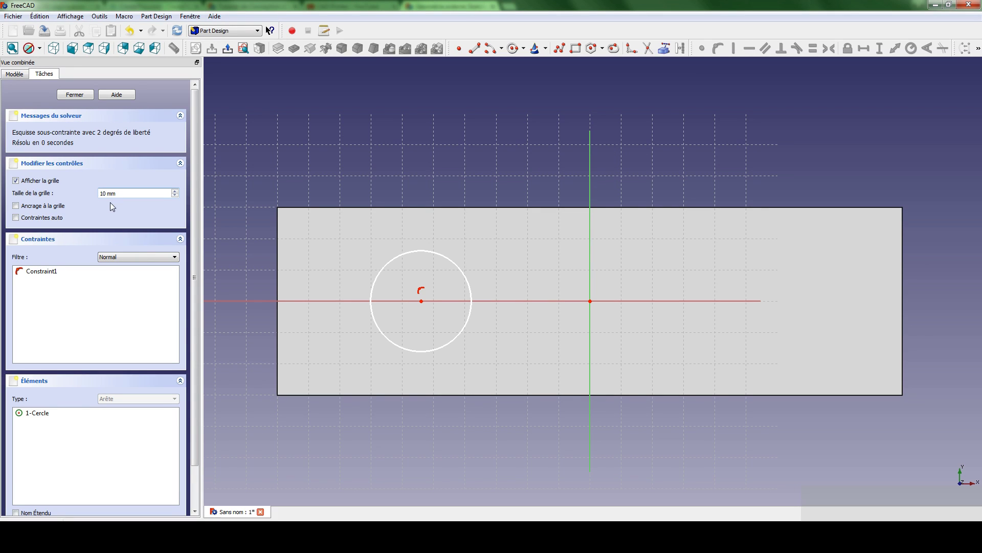
{"action": "left_click", "coordinate": [17, 218]}
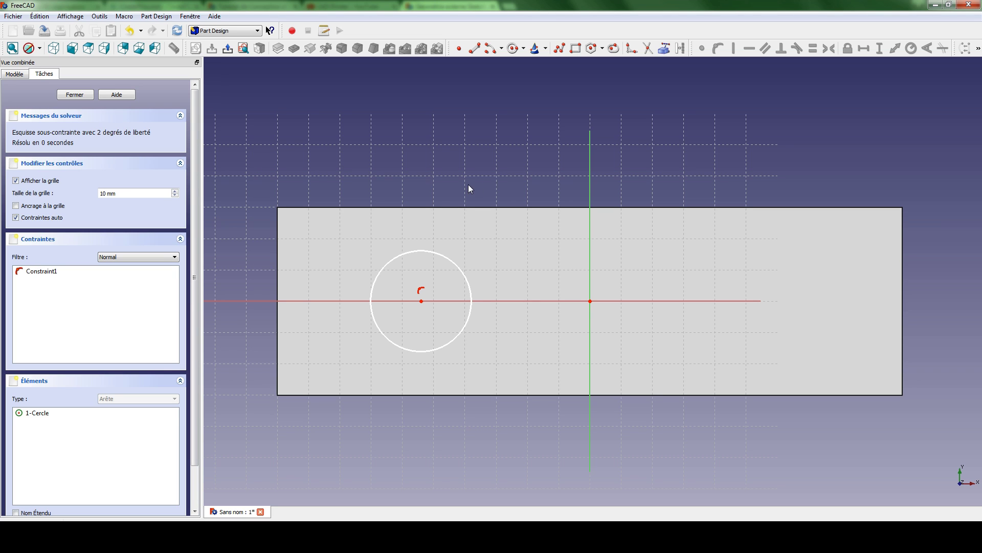
- Enlarge the circle in the left half of the face and constrain its radius to 20 mm
{"action": "left_click_drag", "start_coordinate": [437, 253], "coordinate": [440, 244]}
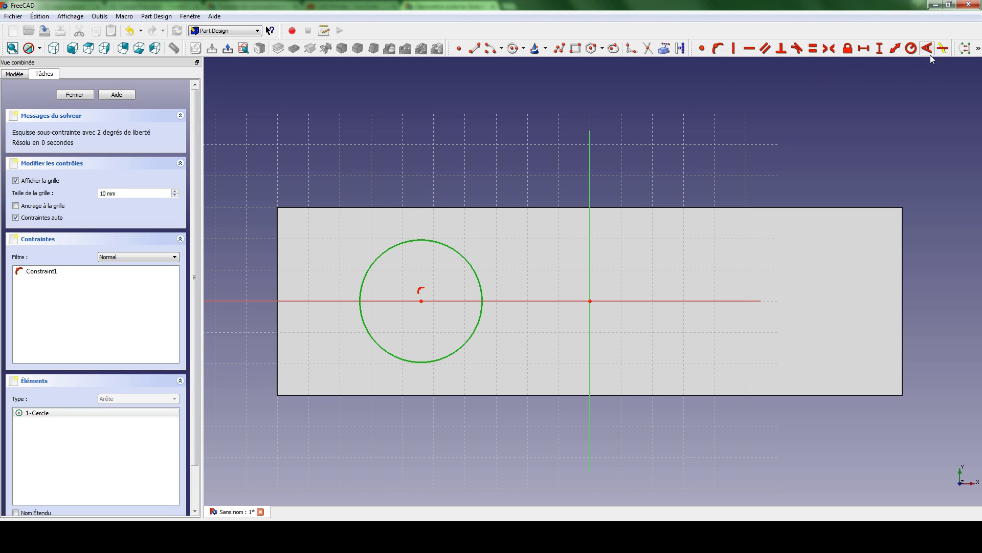
{"action": "left_click", "coordinate": [911, 48]}
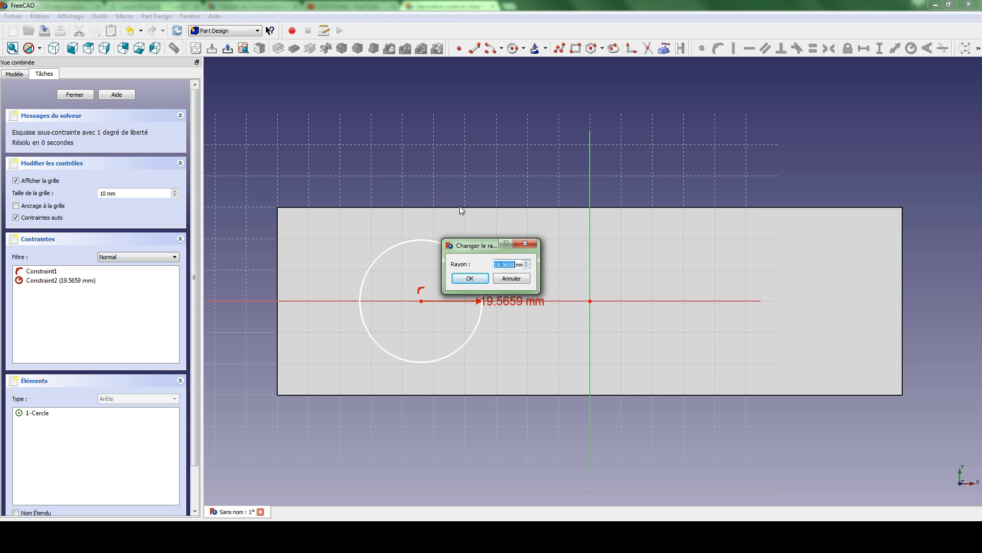
{"action": "type", "text": "20"}
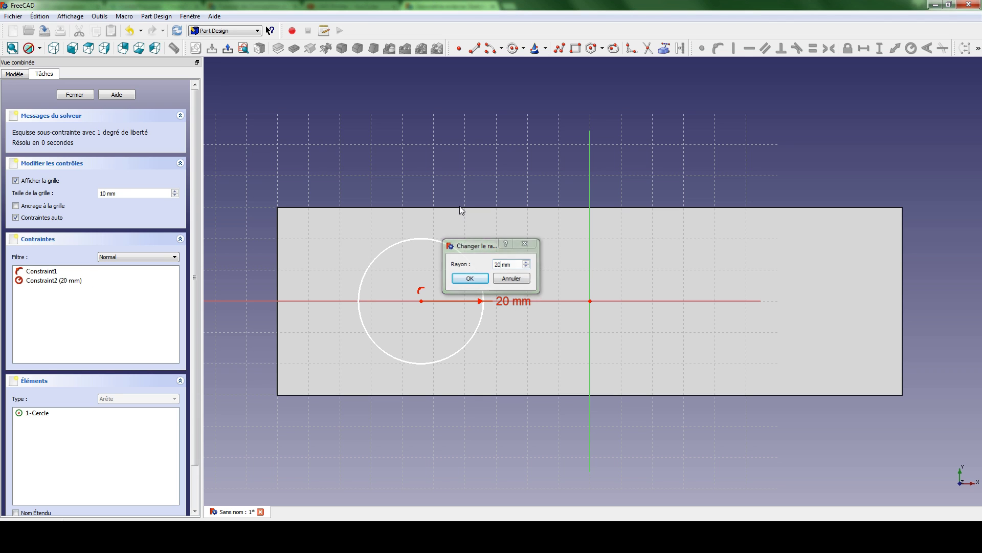
{"action": "key", "text": "Return"}
- Move the circle towards the block's left end and constrain its centre 70 mm horizontally from the origin
{"action": "mouse_move", "coordinate": [420, 242]}
{"action": "left_mouse_down"}
{"action": "mouse_move", "coordinate": [490, 240]}
{"action": "mouse_move", "coordinate": [403, 241]}
{"action": "left_mouse_up"}
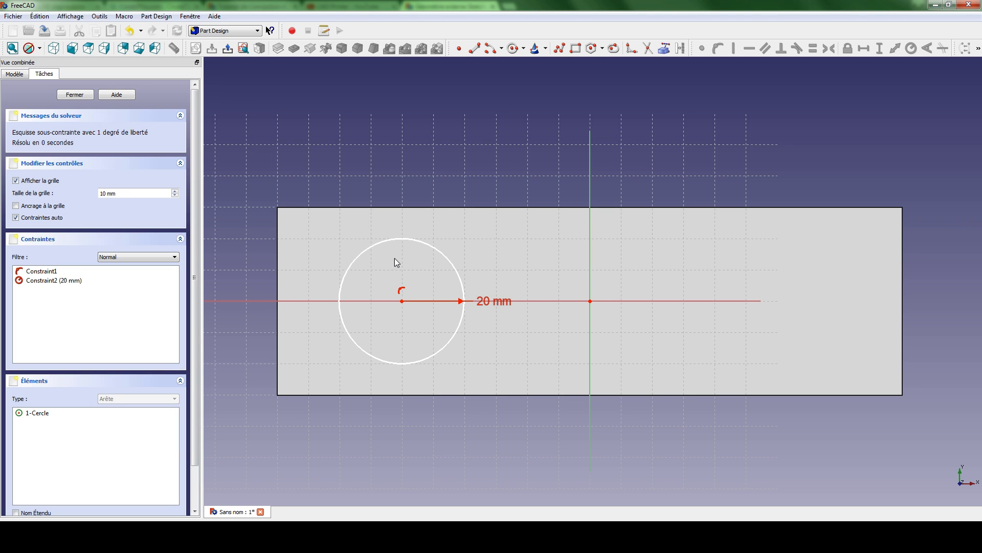
{"action": "left_click_drag", "start_coordinate": [395, 241], "coordinate": [359, 241]}
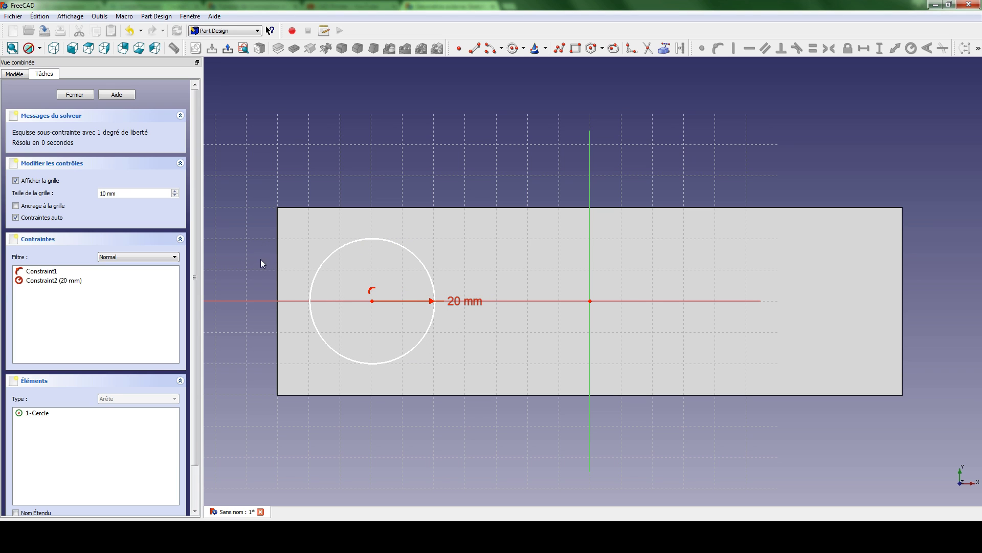
{"action": "left_click", "coordinate": [372, 301]}
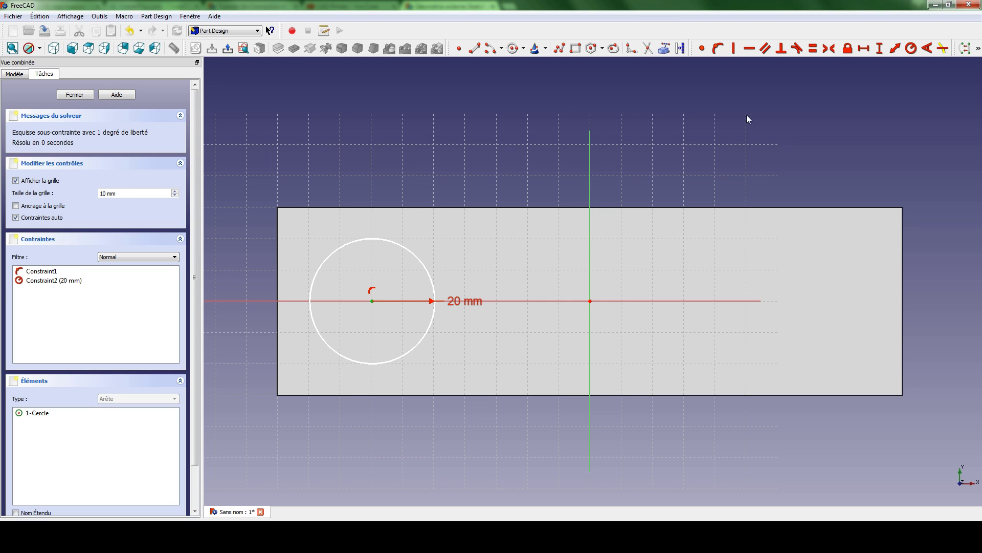
{"action": "left_click", "coordinate": [590, 301]}
{"action": "left_click", "coordinate": [864, 48]}
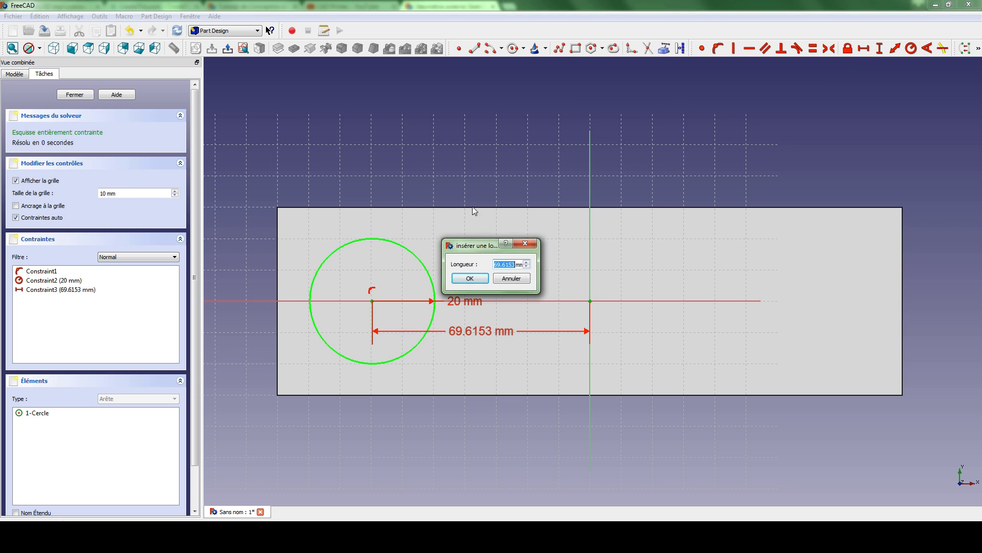
{"action": "type", "text": "70"}
{"action": "key", "text": "Return"}
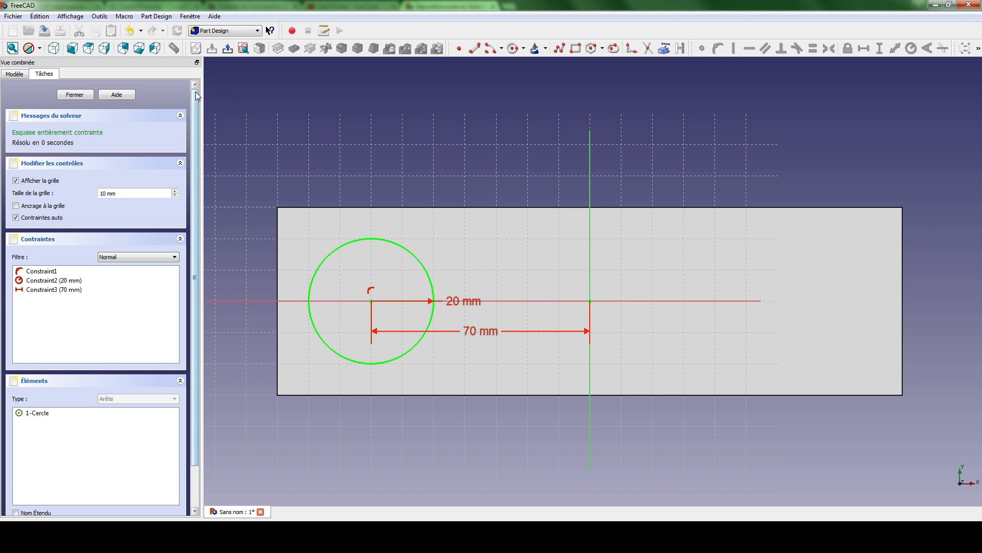
- Close the sketch and cut the circle into the block as a 5 mm deep pocket
{"action": "left_click", "coordinate": [228, 48]}
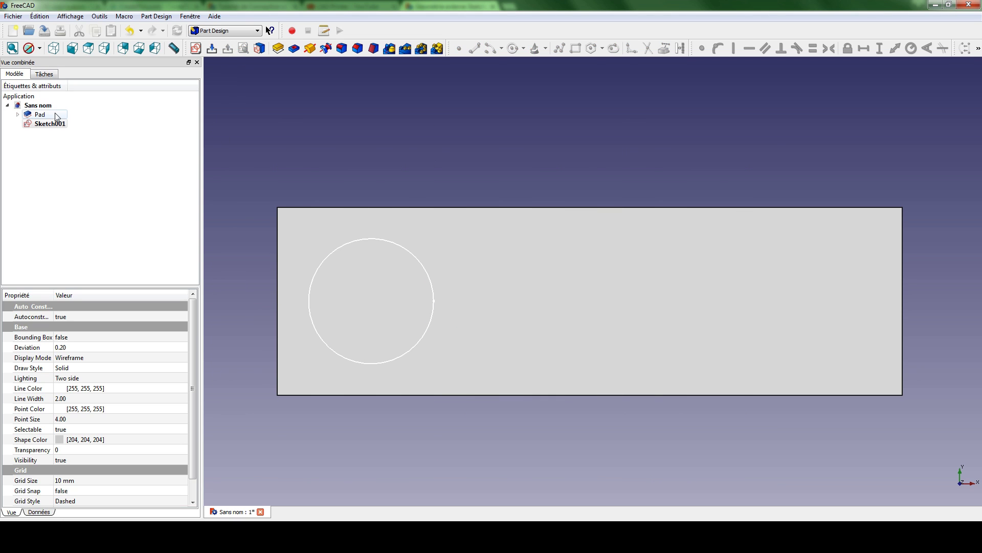
{"action": "left_click", "coordinate": [294, 48]}
{"action": "middle_click_drag", "start_coordinate": [427, 332], "coordinate": [445, 309]}
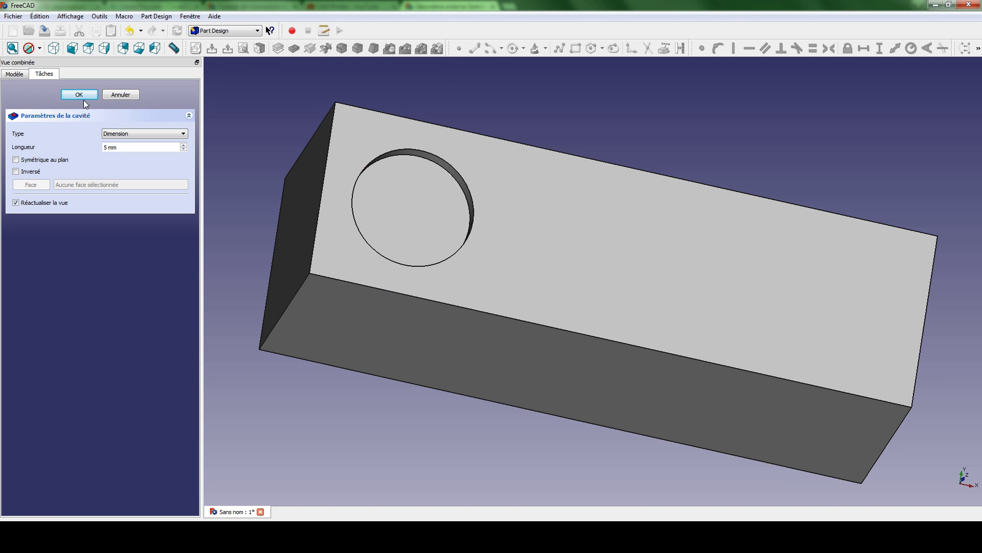
{"action": "left_click", "coordinate": [80, 95]}
{"action": "mouse_move", "coordinate": [455, 185]}
{"action": "middle_mouse_down"}
{"action": "mouse_move", "coordinate": [411, 217]}
{"action": "mouse_move", "coordinate": [398, 215]}
{"action": "middle_mouse_up"}
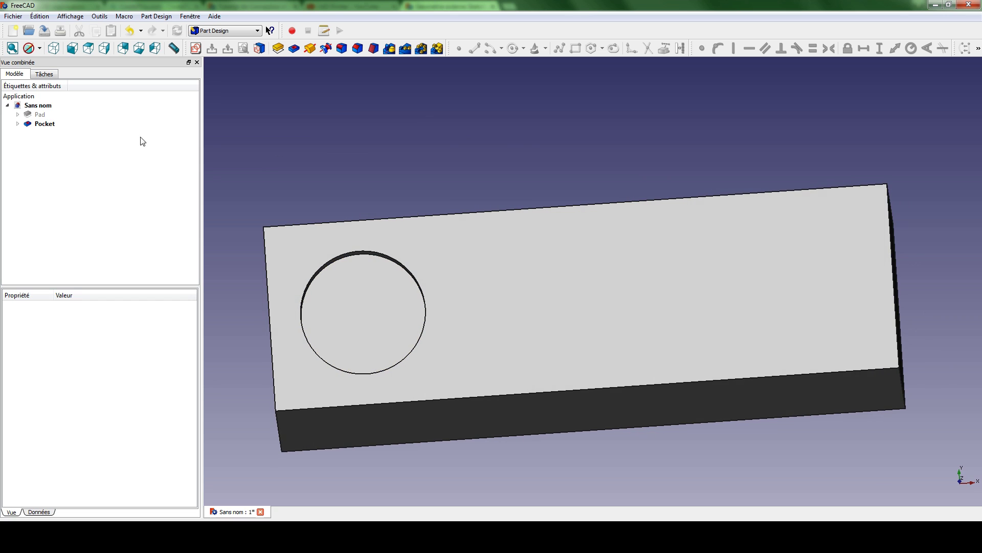
- Edit the Pad's base sketch to set the rectangle's length to 300 mm, inspect the block, and close the sketch
{"action": "left_click", "coordinate": [17, 115]}
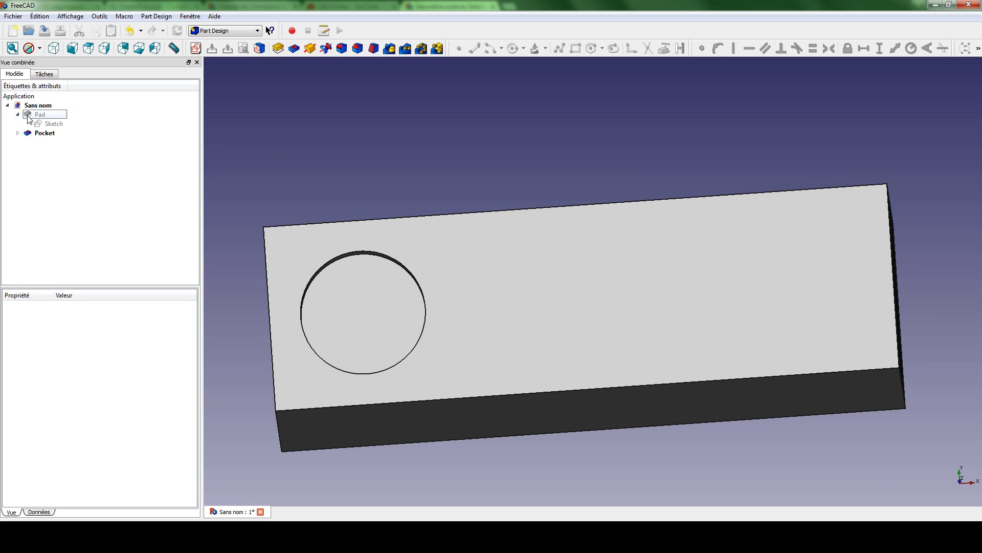
{"action": "double_click", "coordinate": [52, 123]}
{"action": "double_click", "coordinate": [574, 208]}
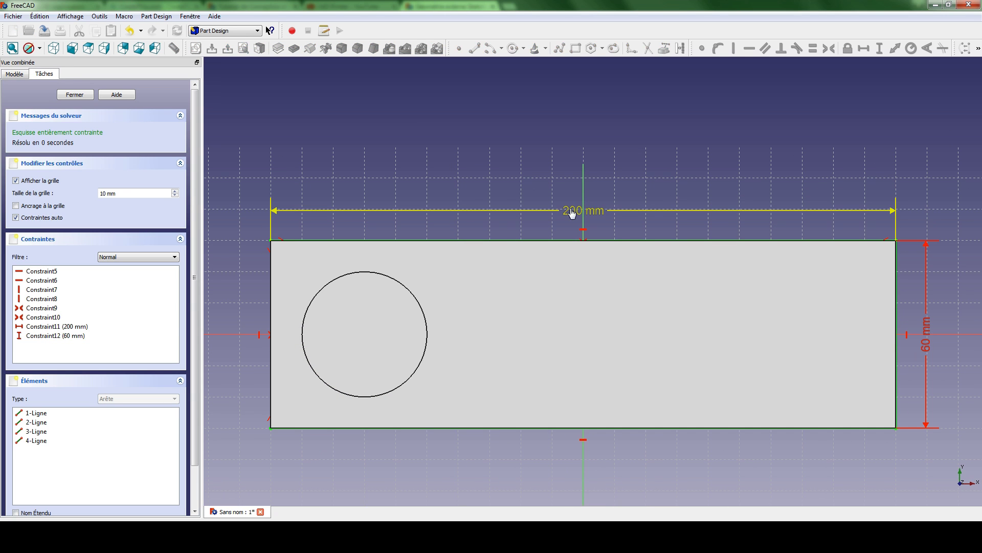
{"action": "type", "text": "300"}
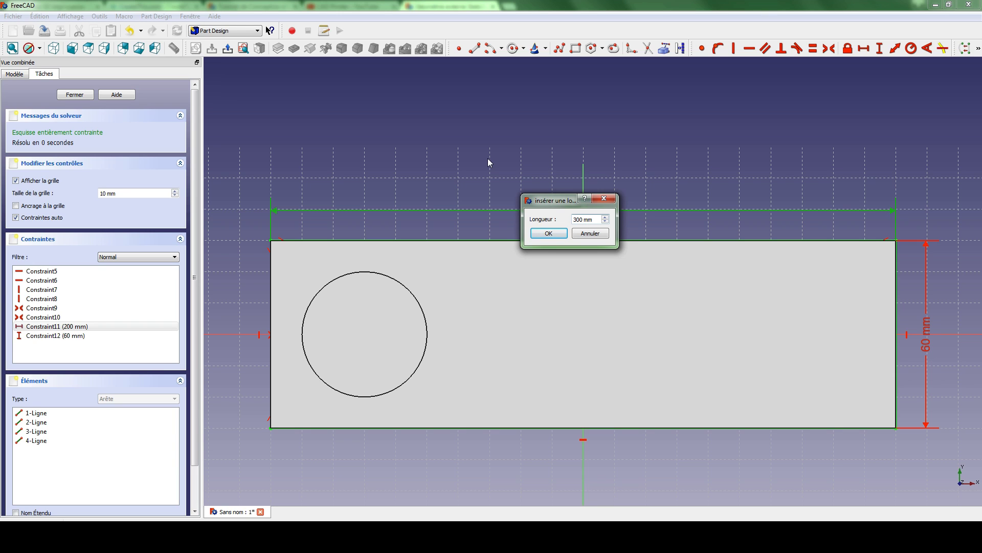
{"action": "key", "text": "Return"}
{"action": "scroll", "coordinate": [391, 276], "scroll_direction": "down", "scroll_amount": 3}
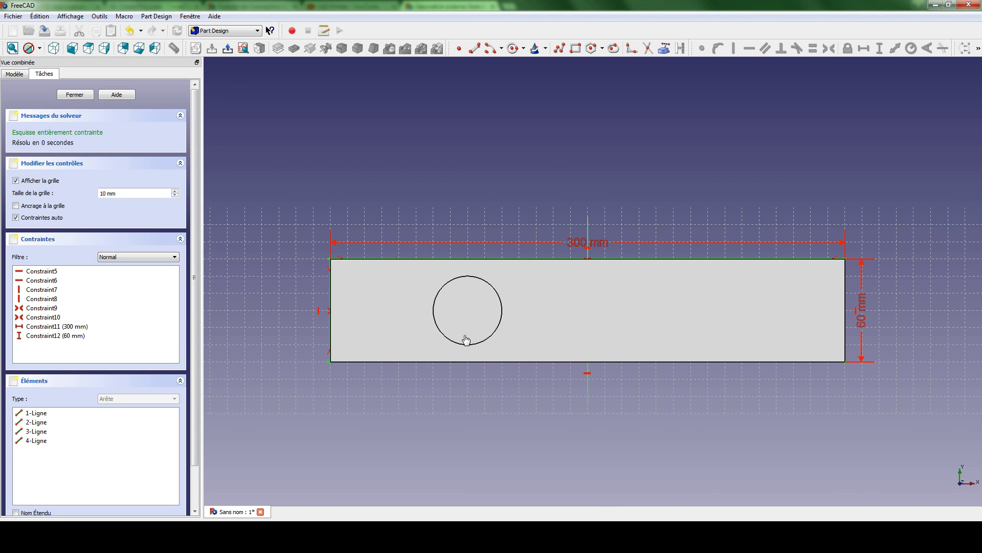
{"action": "right_click", "coordinate": [484, 347]}
{"action": "mouse_move", "coordinate": [402, 273]}
{"action": "left_mouse_down"}
{"action": "mouse_move", "coordinate": [457, 323]}
{"action": "mouse_move", "coordinate": [514, 336]}
{"action": "mouse_move", "coordinate": [465, 232]}
{"action": "left_mouse_up"}
{"action": "middle_click_drag", "start_coordinate": [465, 232], "coordinate": [458, 260]}
{"action": "mouse_move", "coordinate": [499, 344]}
{"action": "middle_mouse_down"}
{"action": "mouse_move", "coordinate": [519, 318]}
{"action": "mouse_move", "coordinate": [450, 312]}
{"action": "mouse_move", "coordinate": [531, 329]}
{"action": "mouse_move", "coordinate": [513, 348]}
{"action": "middle_mouse_up"}
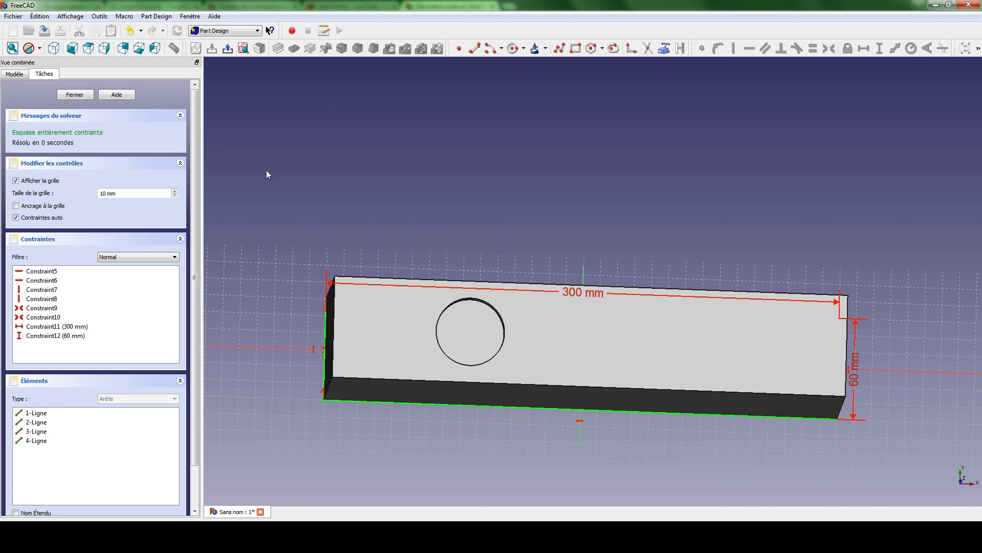
{"action": "left_click", "coordinate": [65, 96]}
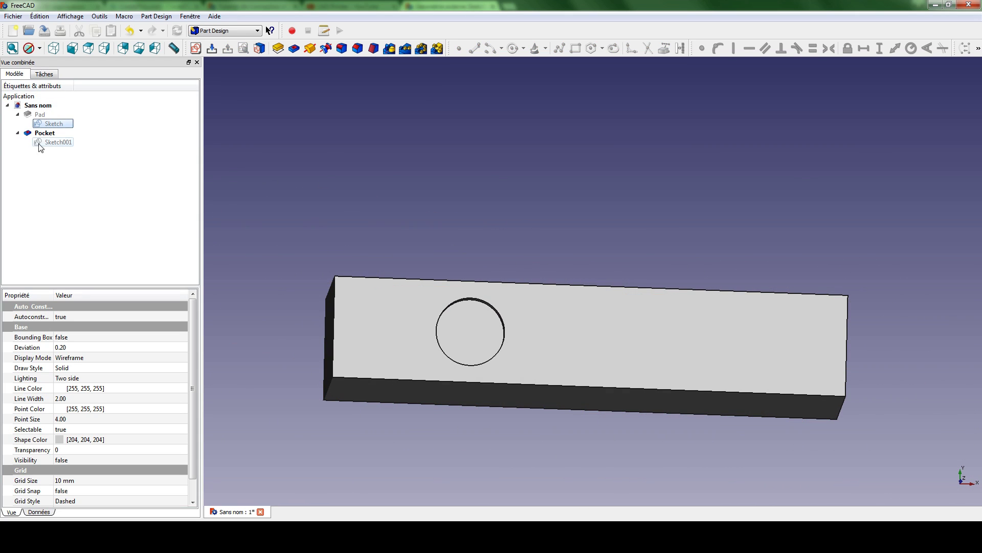
- Reopen the pocket's sketch and delete the 70 mm distance constraint between the circle's centre and the origin
{"action": "double_click", "coordinate": [40, 144]}
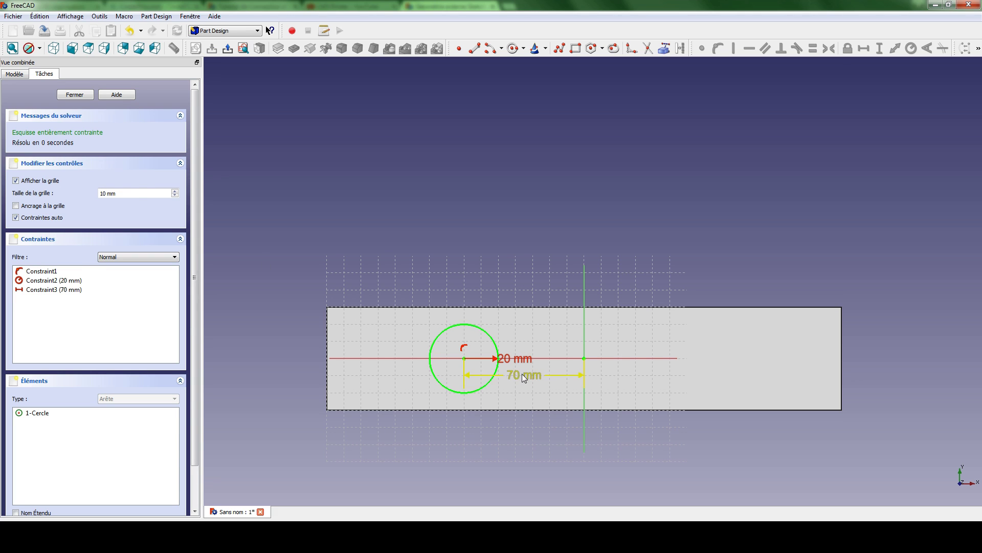
{"action": "double_click", "coordinate": [521, 374]}
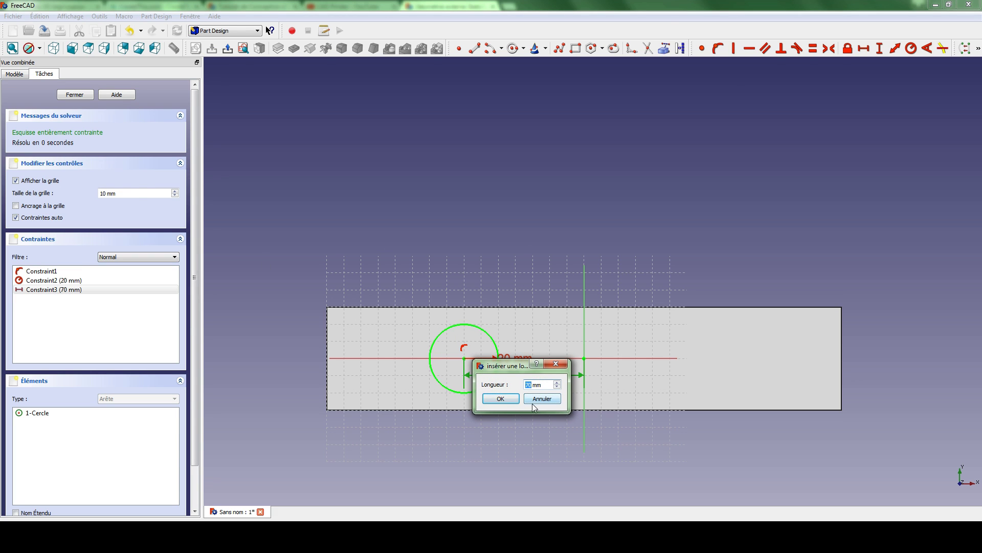
{"action": "left_click", "coordinate": [533, 401]}
{"action": "left_click_drag", "start_coordinate": [516, 375], "coordinate": [530, 276]}
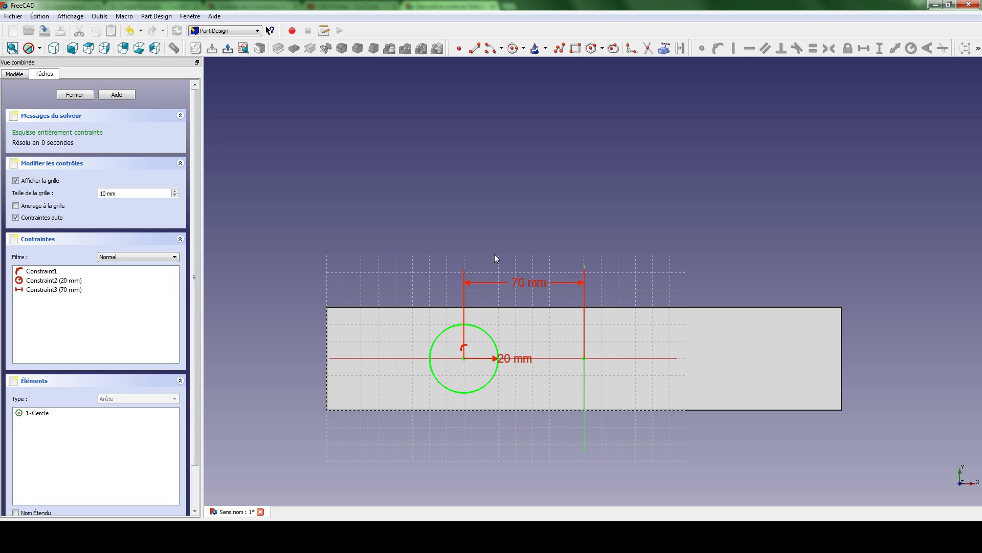
{"action": "left_click", "coordinate": [517, 281]}
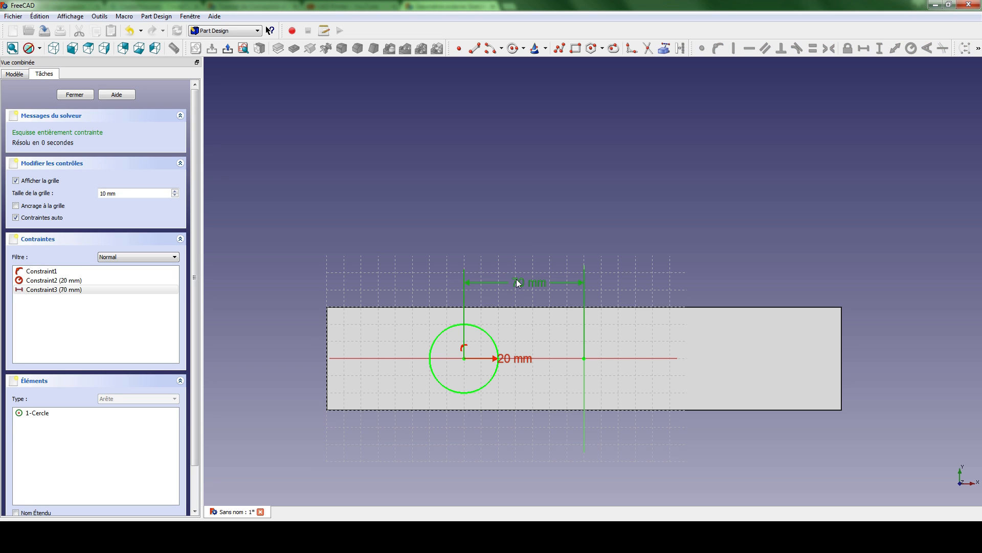
{"action": "key", "text": "Delete"}
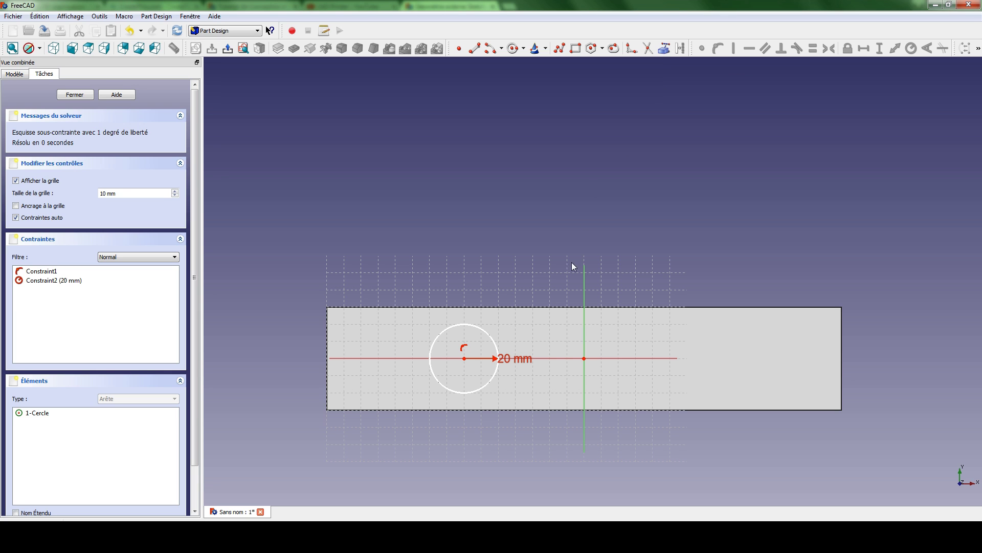
- Try to link the block's left short edge as external geometry while the Pocket body is displayed
{"action": "mouse_move", "coordinate": [575, 267]}
{"action": "middle_mouse_down"}
{"action": "mouse_move", "coordinate": [622, 195]}
{"action": "mouse_move", "coordinate": [558, 205]}
{"action": "middle_mouse_up"}
{"action": "scroll", "coordinate": [619, 193], "scroll_direction": "up", "scroll_amount": 1}
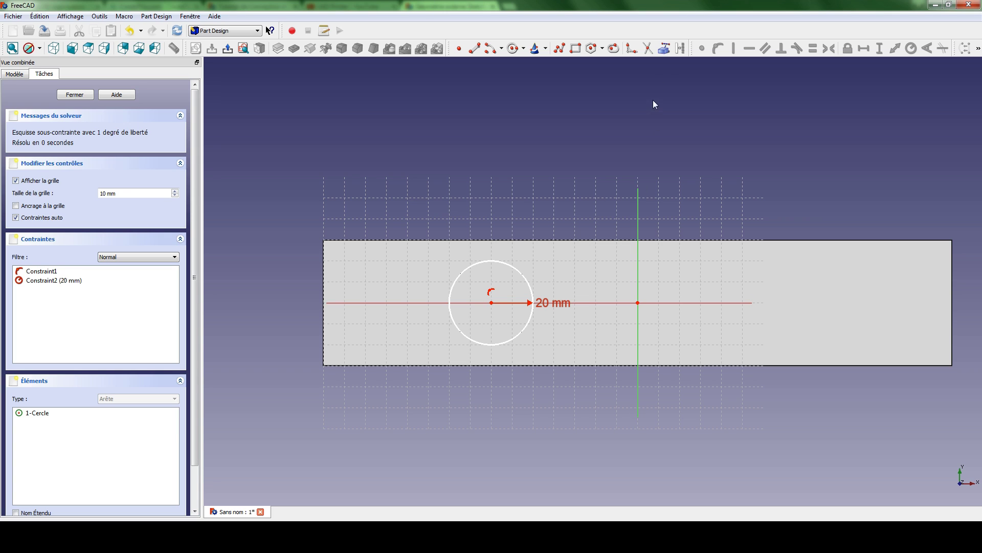
{"action": "left_click", "coordinate": [664, 51]}
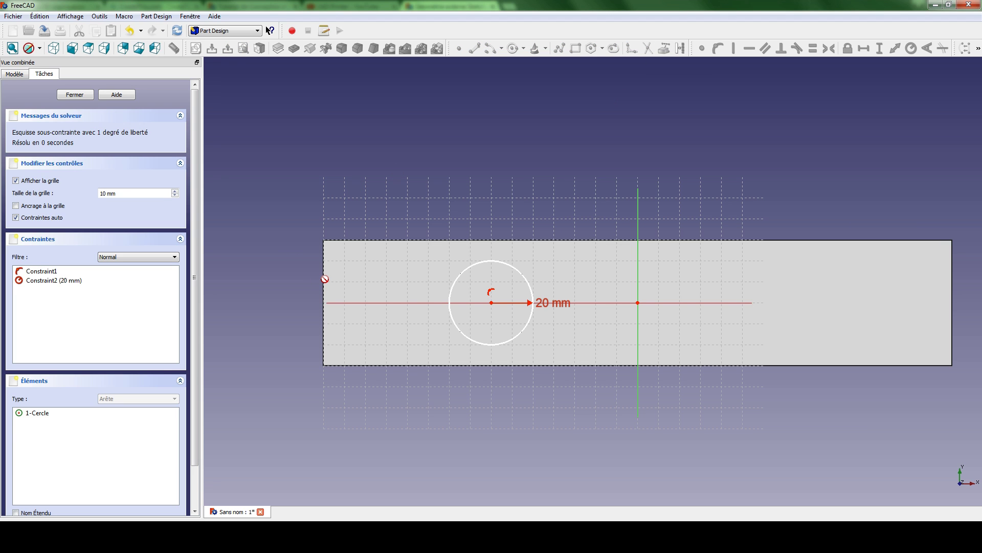
{"action": "middle_click_drag", "start_coordinate": [404, 329], "coordinate": [446, 327]}
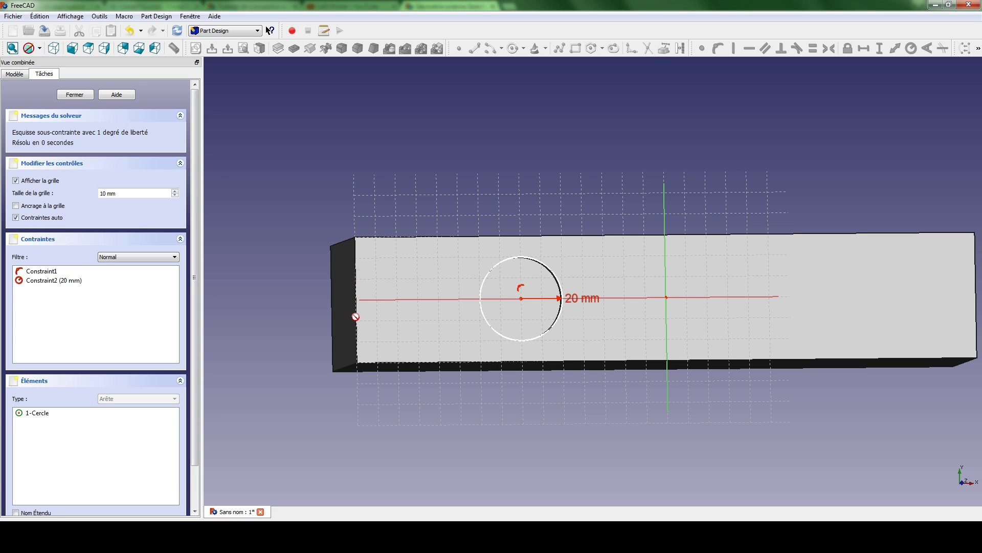
{"action": "middle_click_drag", "start_coordinate": [619, 349], "coordinate": [588, 259]}
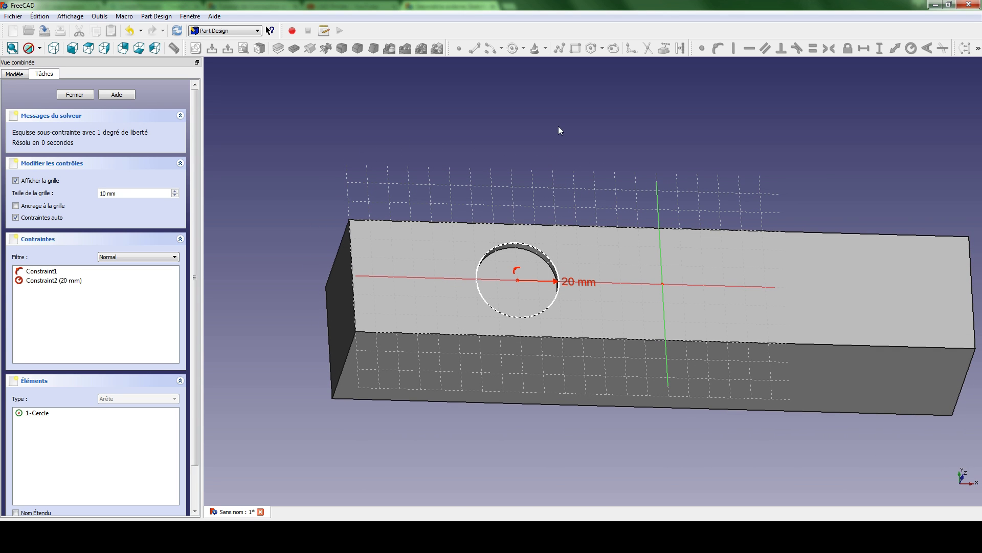
- Hide the Pocket and show the Pad in the model while keeping the pocket's sketch open
{"action": "left_click", "coordinate": [16, 74]}
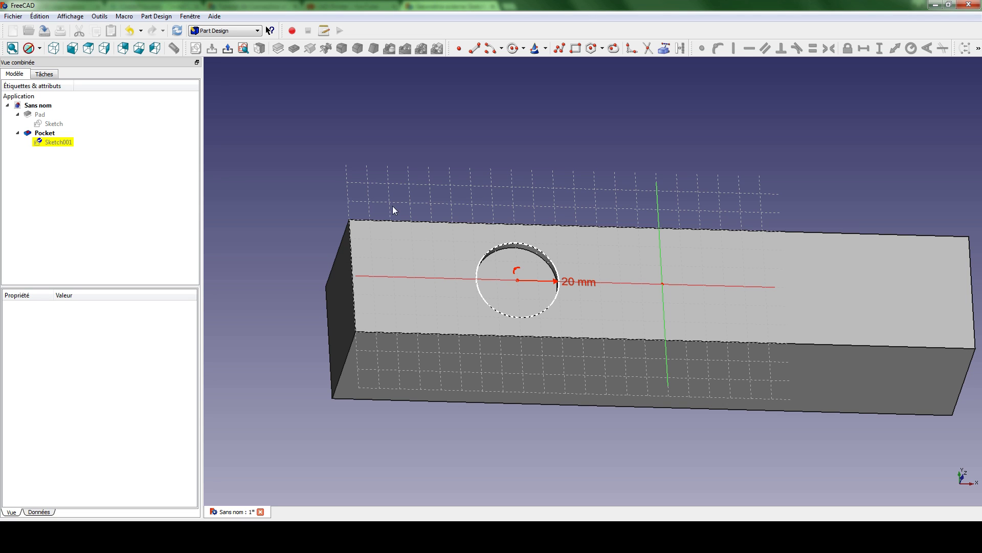
{"action": "left_click", "coordinate": [44, 133]}
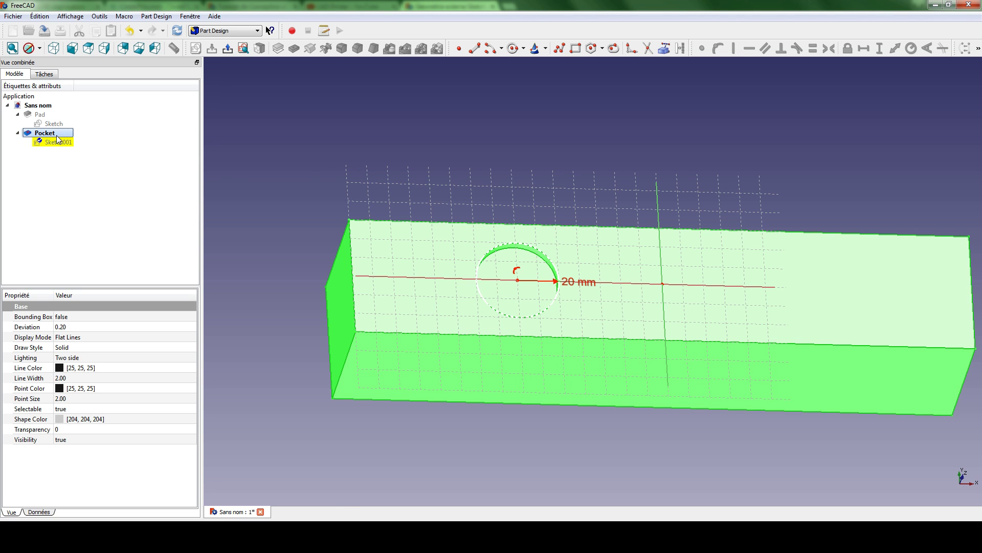
{"action": "key", "text": "space"}
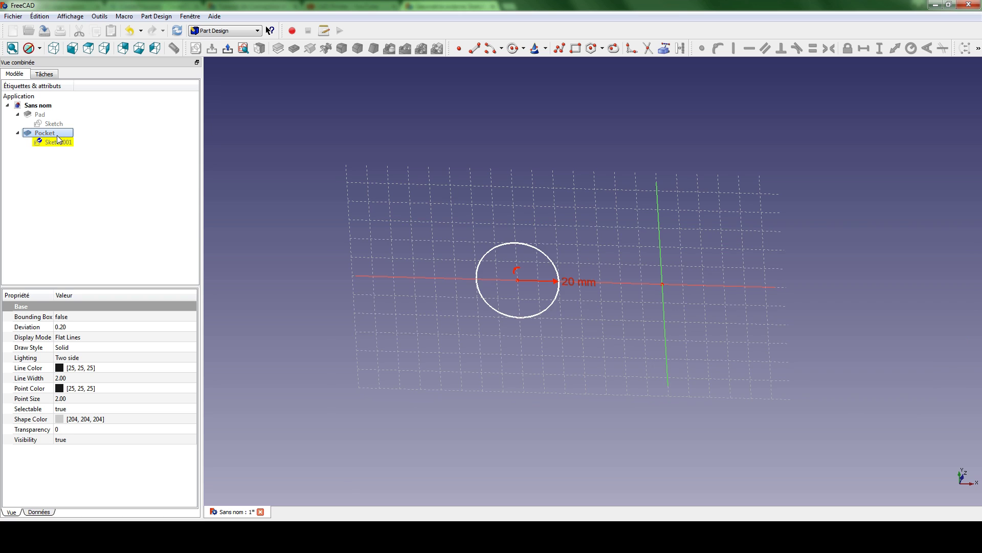
{"action": "left_click", "coordinate": [39, 115]}
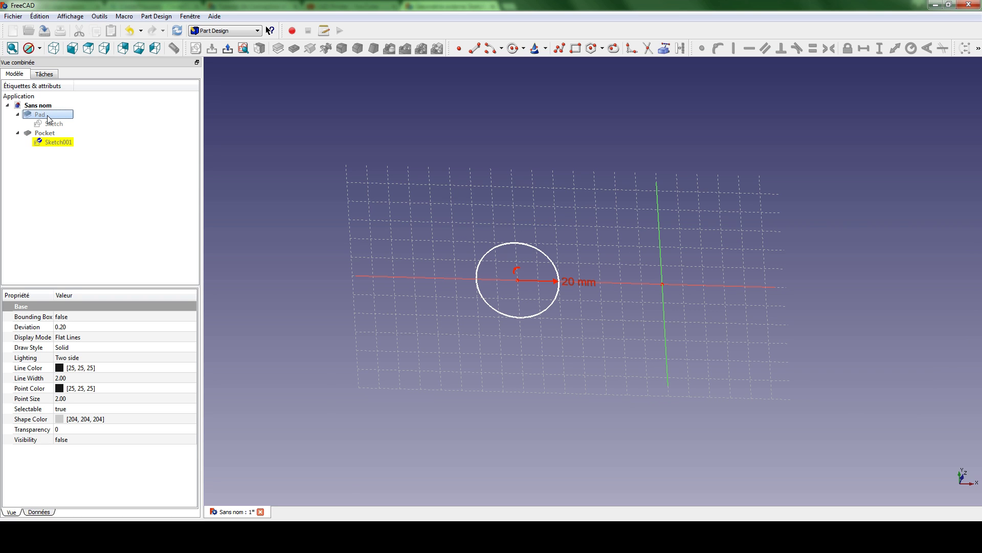
{"action": "key", "text": "space"}
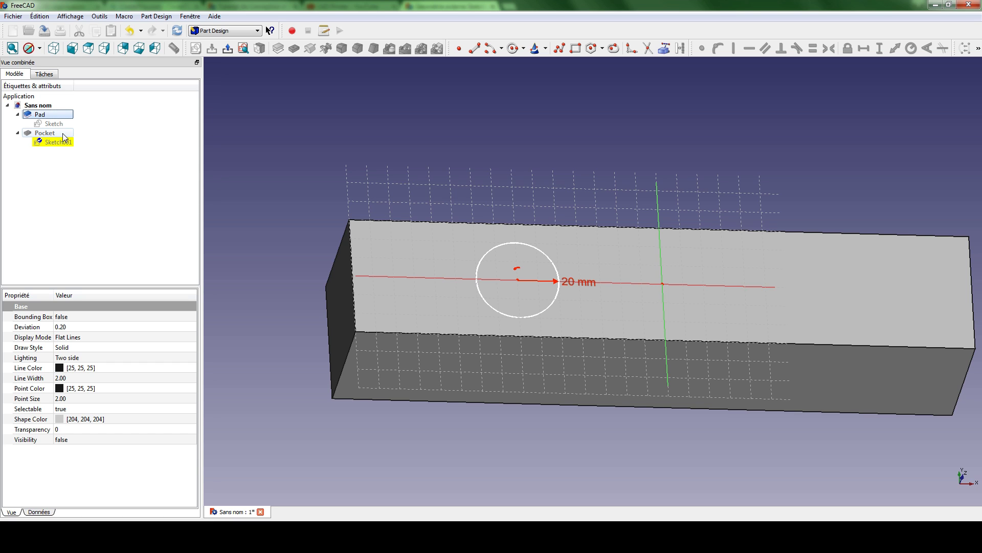
- Link the left short edge of the Pad's upper face into the sketch as external geometry
{"action": "left_click", "coordinate": [664, 50]}
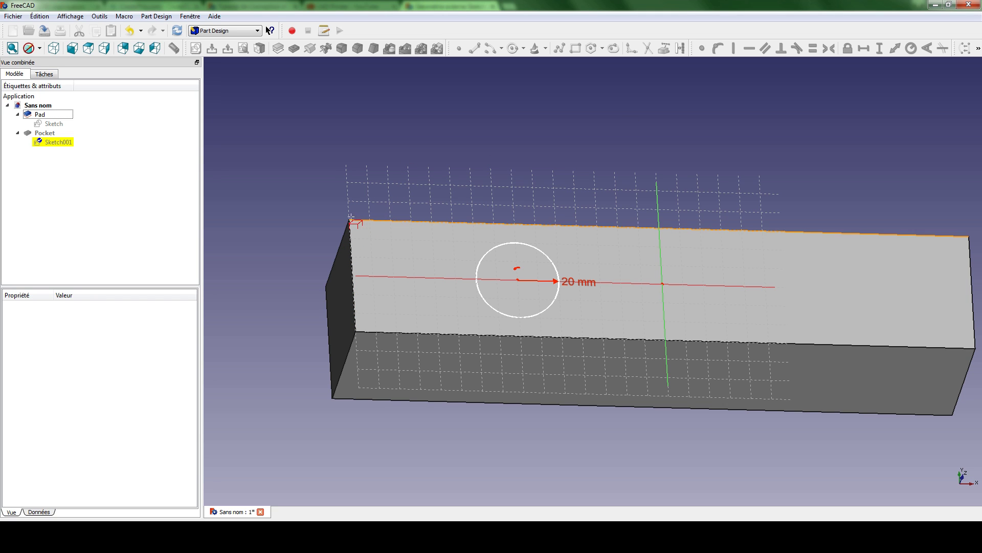
{"action": "left_click", "coordinate": [351, 252]}
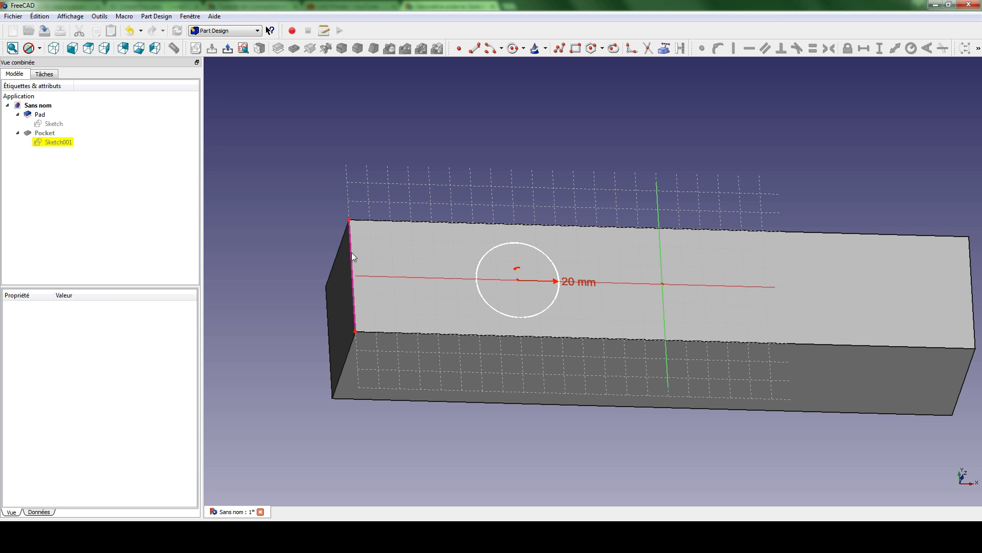
- Constrain the horizontal distance between the linked edge's upper endpoint and the circle's centre to 30 mm
{"action": "key", "text": "2"}
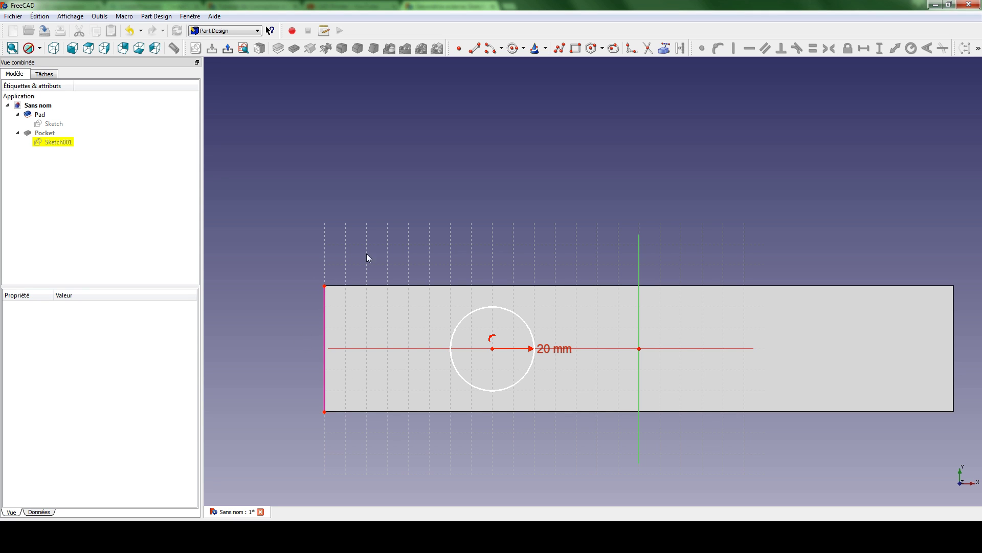
{"action": "left_click", "coordinate": [324, 286]}
{"action": "left_click", "coordinate": [491, 349]}
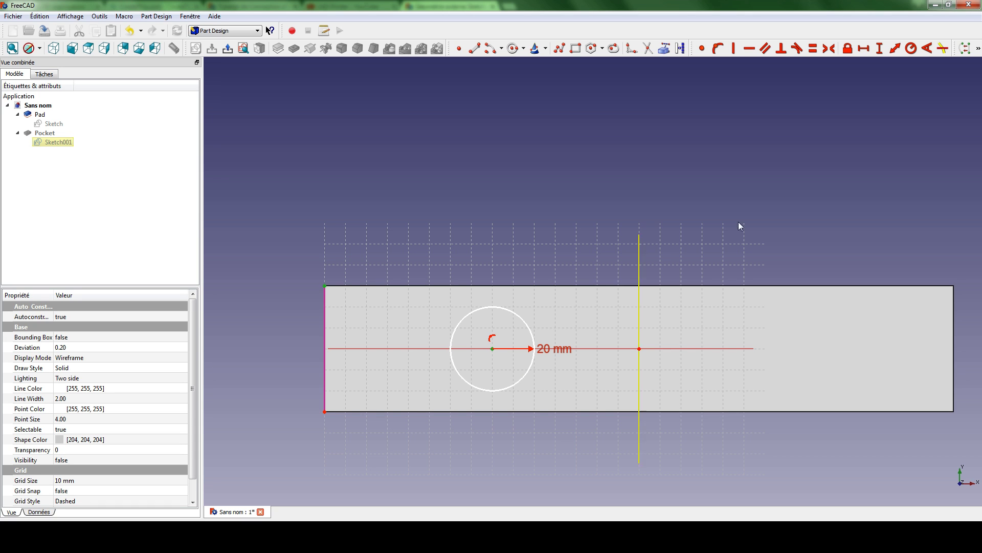
{"action": "left_click", "coordinate": [864, 48]}
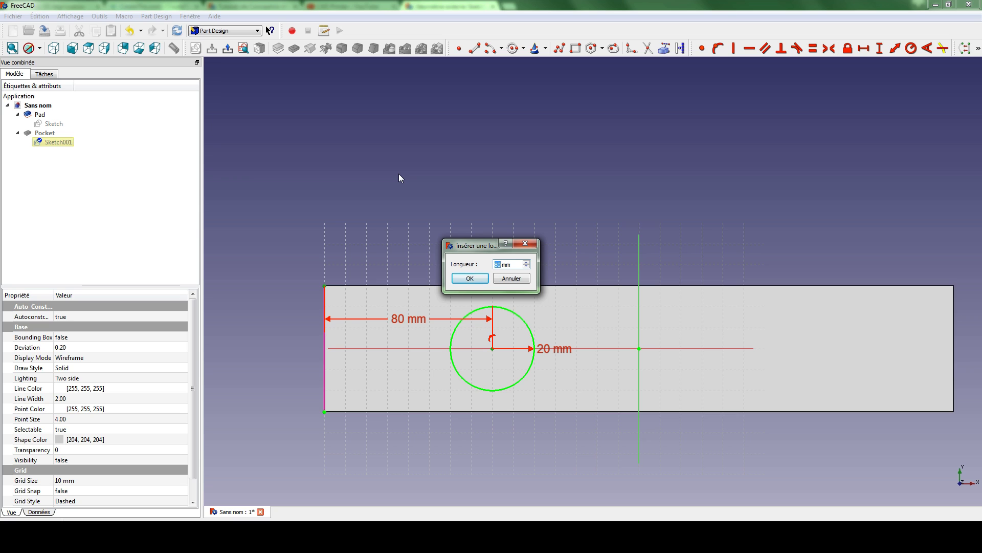
{"action": "type", "text": "30"}
{"action": "key", "text": "Return"}
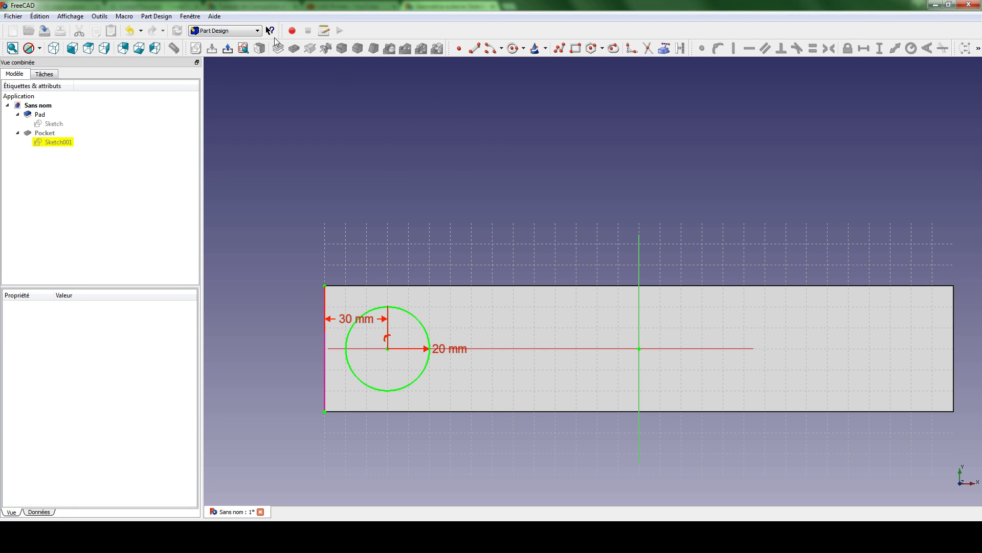
- Close the pocket's sketch, hide the Pad and show the Pocket in the model
{"action": "left_click", "coordinate": [196, 49]}
{"action": "left_click", "coordinate": [44, 133]}
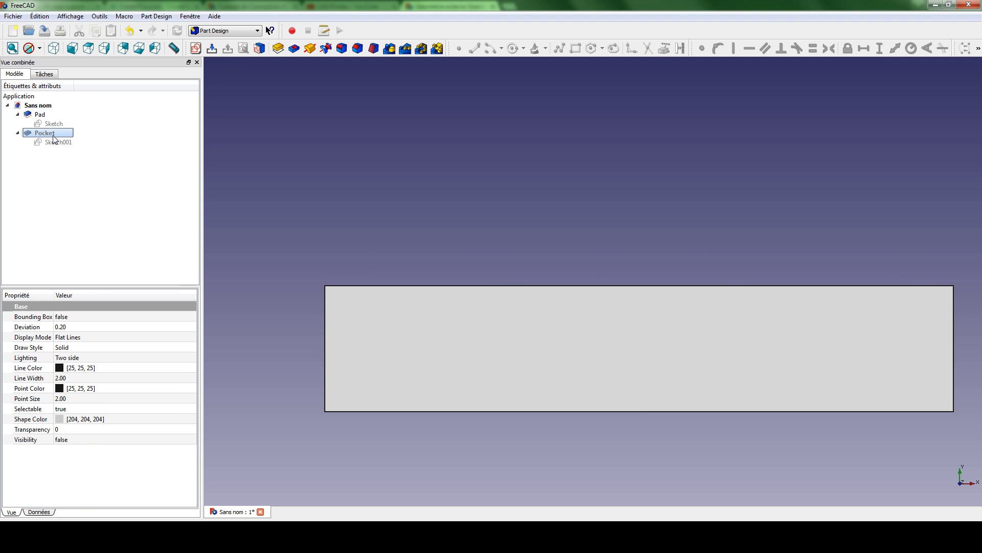
{"action": "left_click", "coordinate": [40, 114]}
{"action": "key", "text": "space"}
{"action": "left_click", "coordinate": [45, 134]}
{"action": "key", "text": "space"}
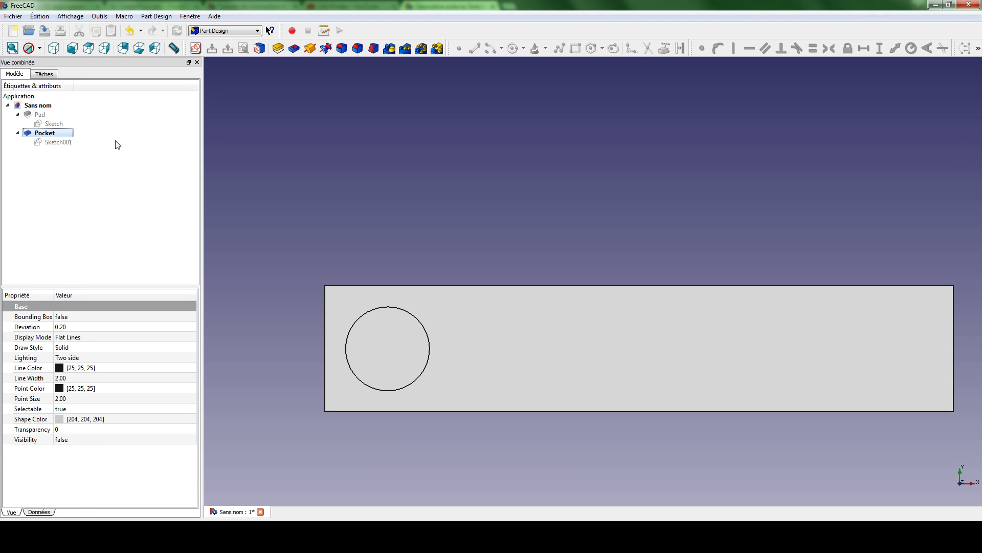
- Open the Pad's base sketch, set the rectangle's length to 200 mm and close the sketch
{"action": "middle_click_drag", "start_coordinate": [480, 369], "coordinate": [483, 338]}
{"action": "double_click", "coordinate": [56, 126]}
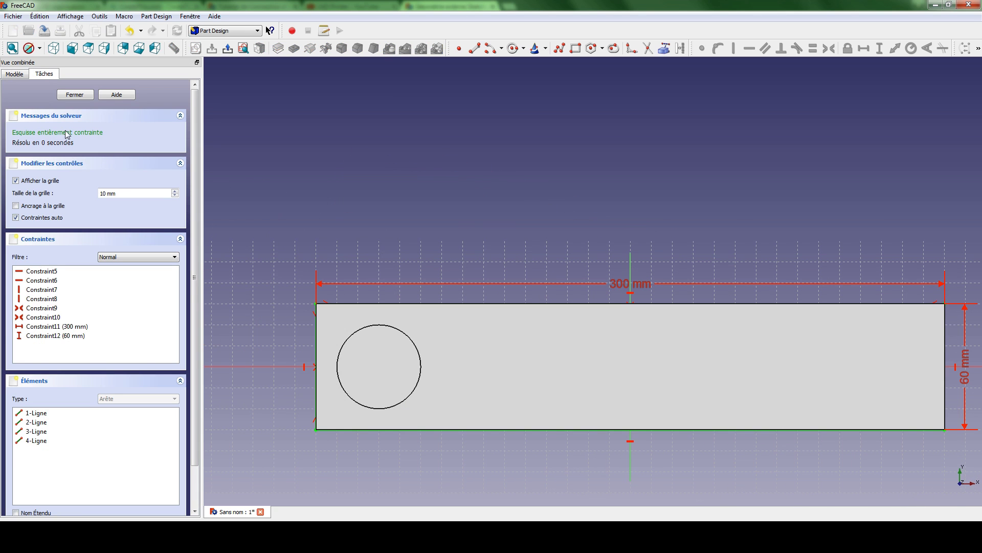
{"action": "double_click", "coordinate": [620, 285]}
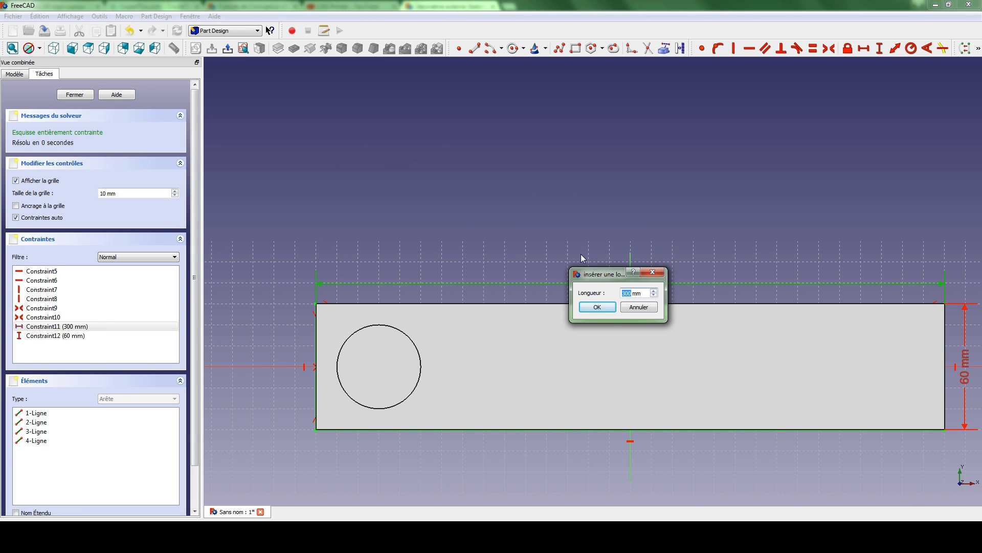
{"action": "type", "text": "2"}
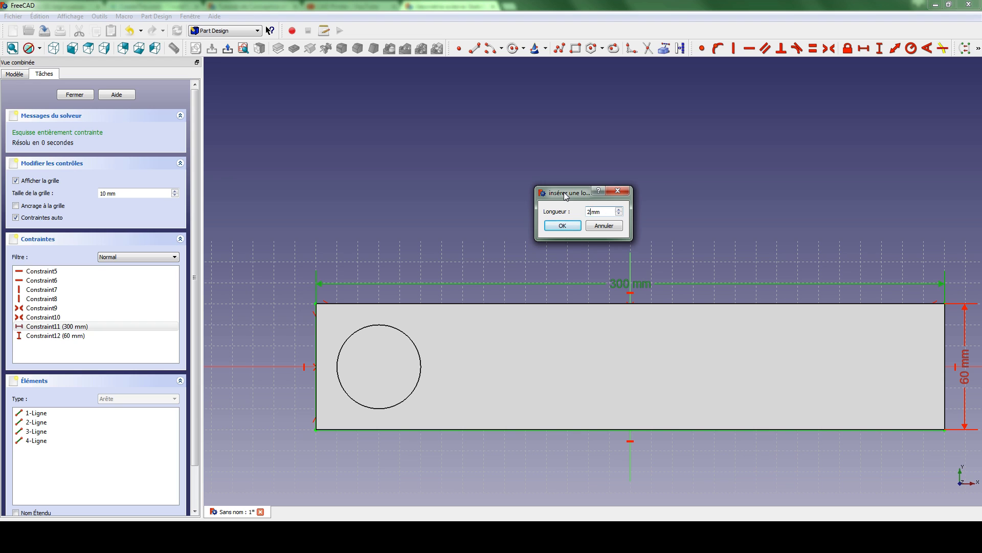
{"action": "key", "text": "Return"}
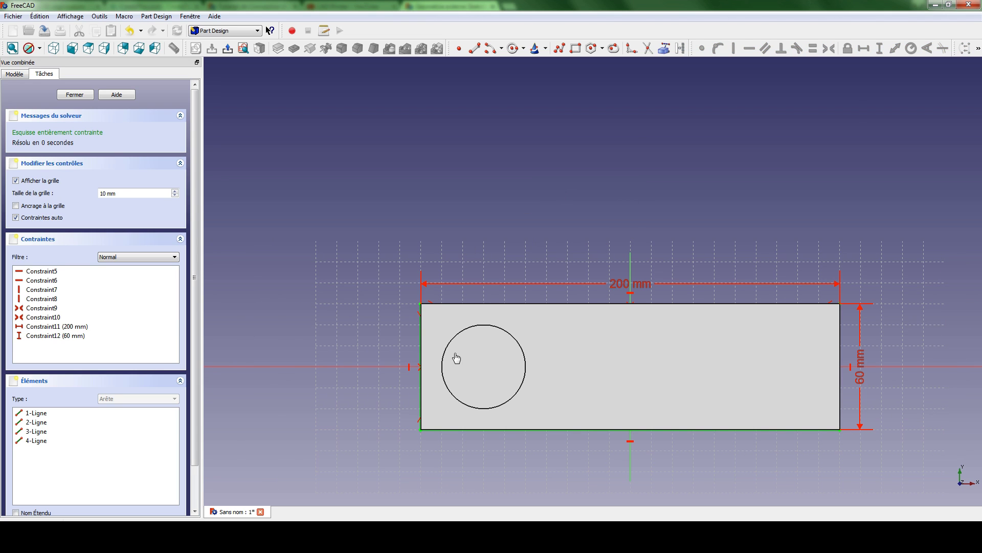
{"action": "left_click", "coordinate": [228, 49]}
- Mirror the Pocket feature about the vertical sketch axis to add a second pocket on the block's upper face
{"action": "middle_click_drag", "start_coordinate": [506, 351], "coordinate": [560, 266]}
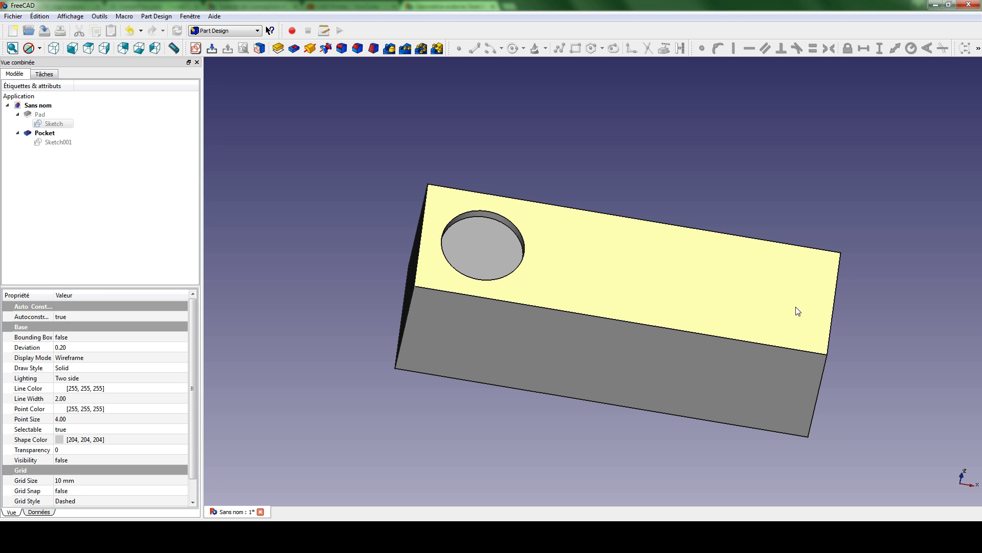
{"action": "middle_click_drag", "start_coordinate": [608, 251], "coordinate": [562, 239]}
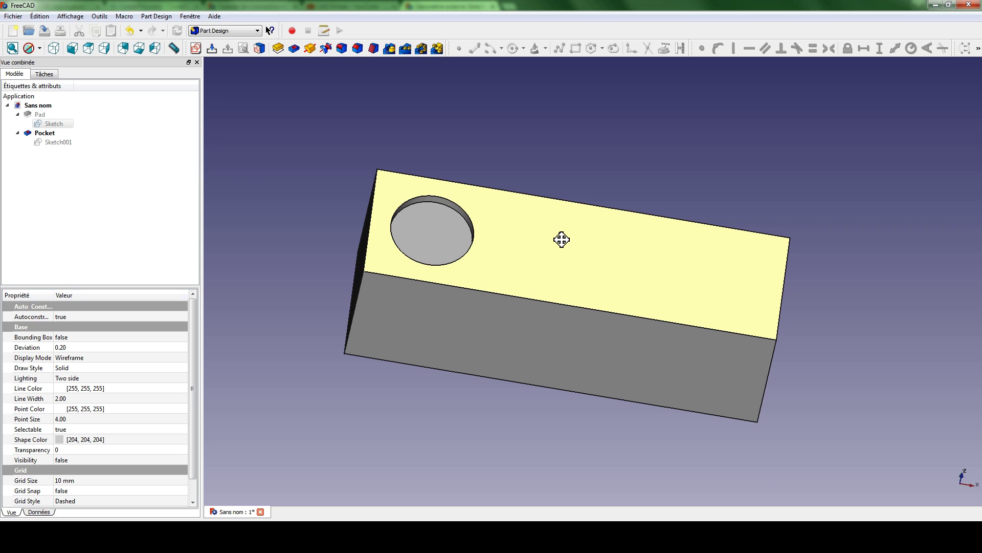
{"action": "left_click", "coordinate": [392, 50]}
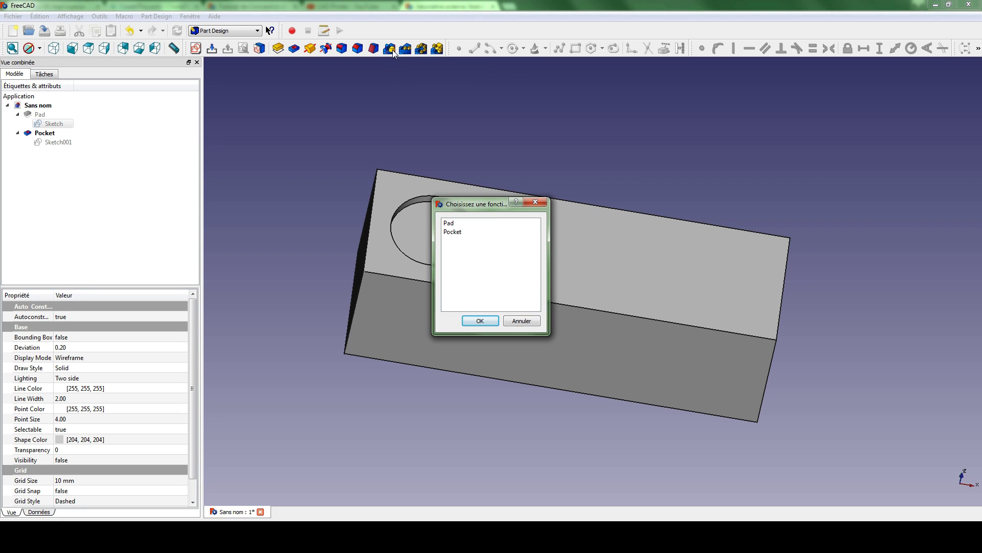
{"action": "left_click", "coordinate": [455, 232]}
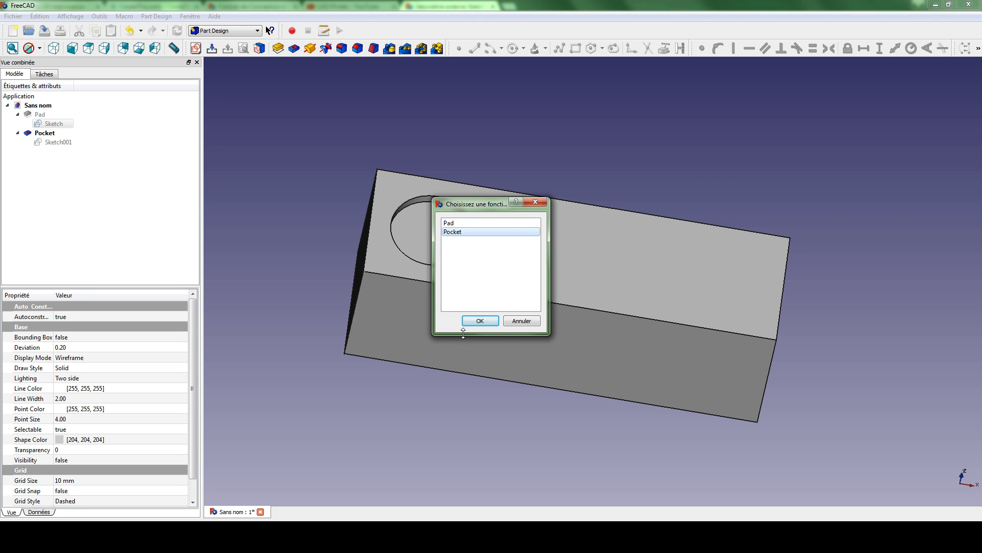
{"action": "left_click", "coordinate": [481, 321]}
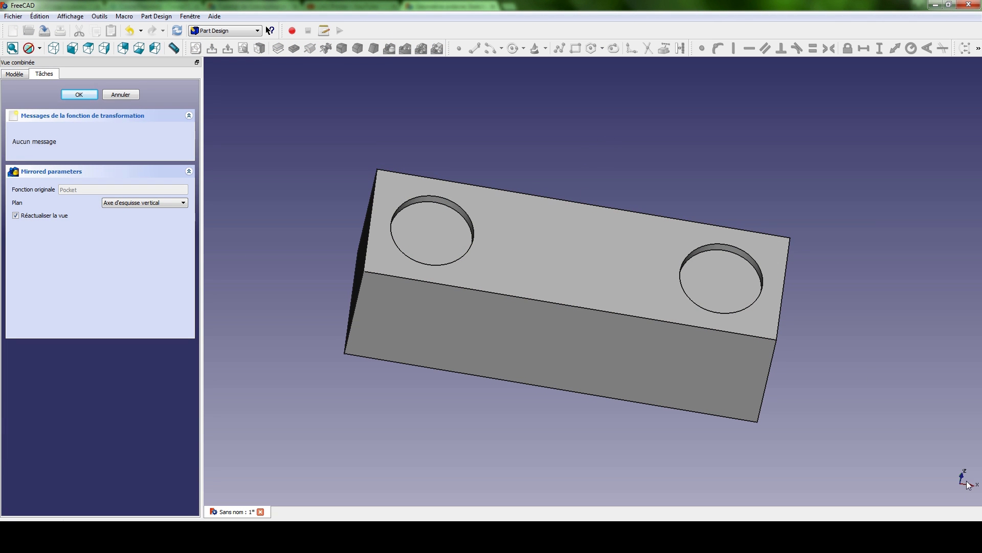
{"action": "middle_click_drag", "start_coordinate": [888, 427], "coordinate": [959, 471]}
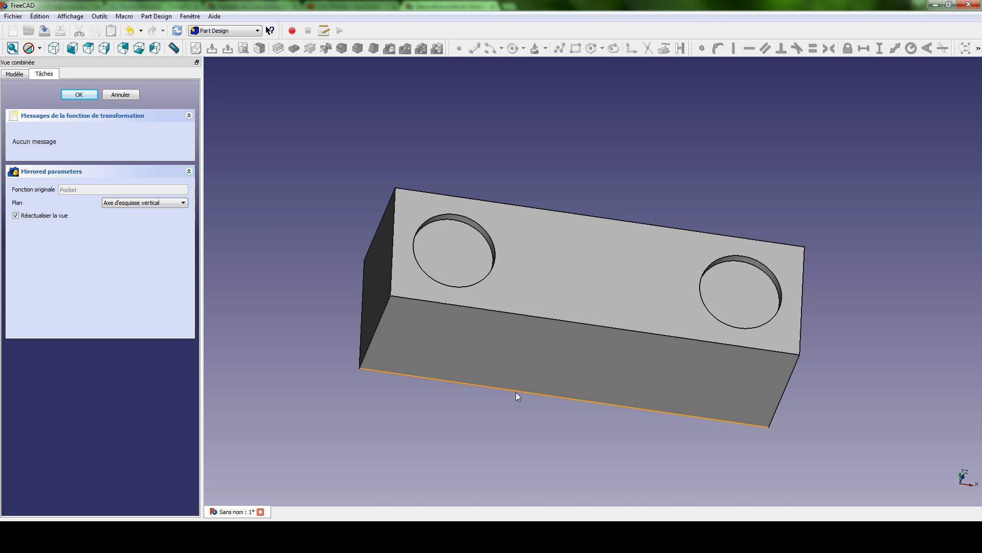
{"action": "middle_click_drag", "start_coordinate": [619, 215], "coordinate": [522, 208]}
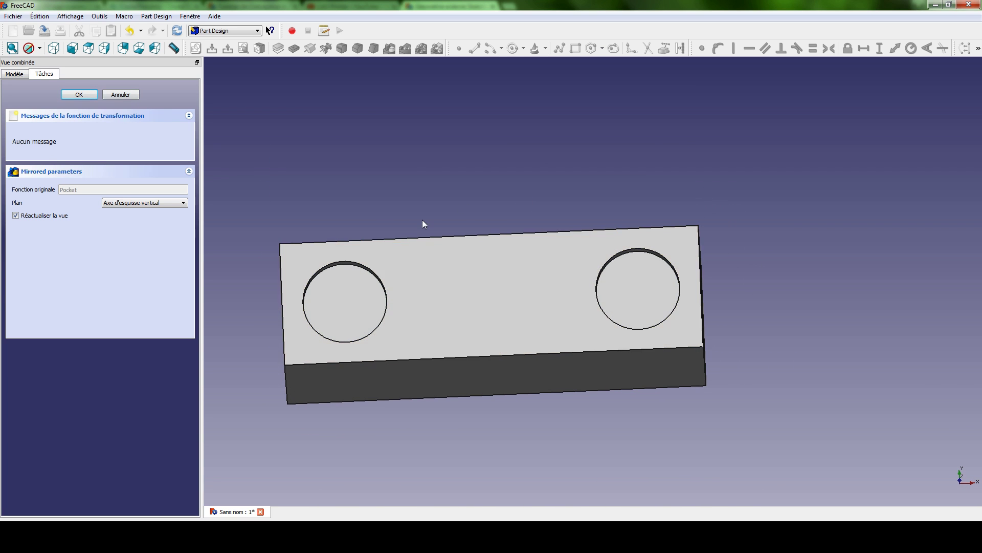
{"action": "left_click", "coordinate": [79, 95]}
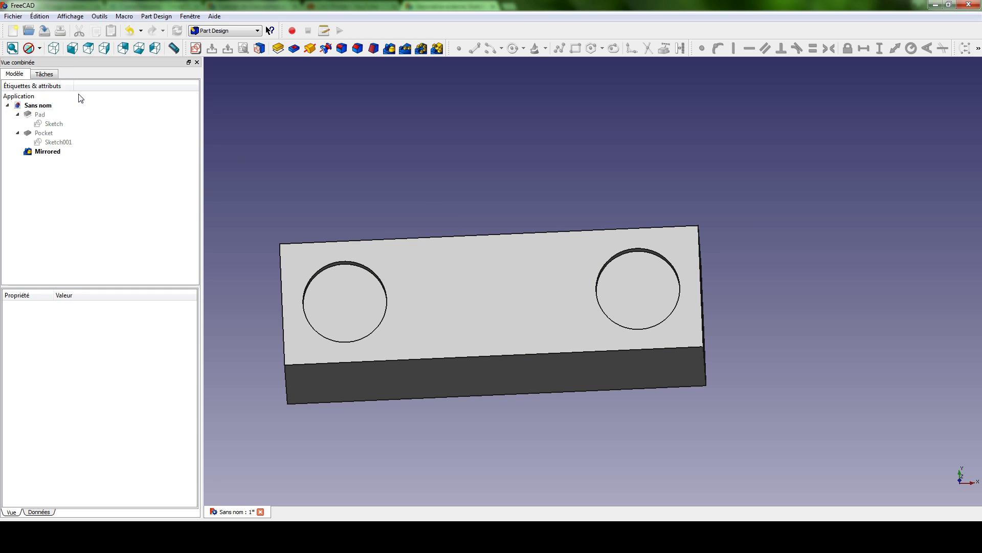
- Reopen the Pad's base sketch and set the rectangle's length to 300 mm
{"action": "double_click", "coordinate": [49, 127]}
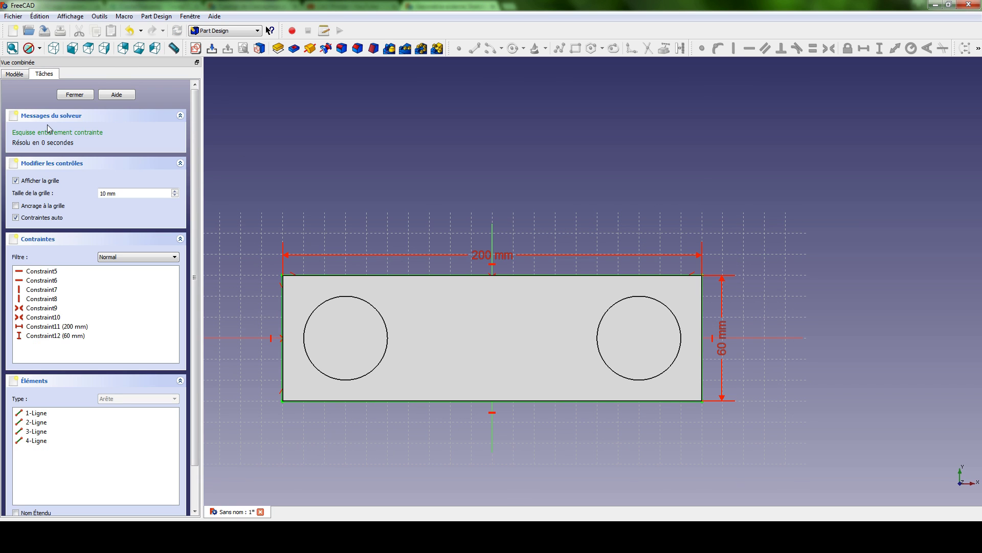
{"action": "double_click", "coordinate": [479, 257]}
{"action": "type", "text": "300"}
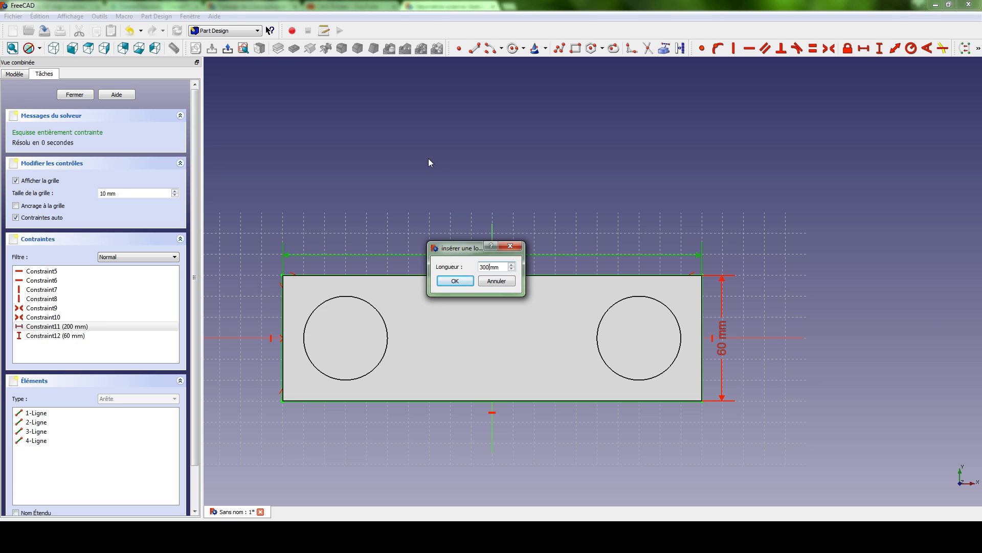
{"action": "key", "text": "Return"}
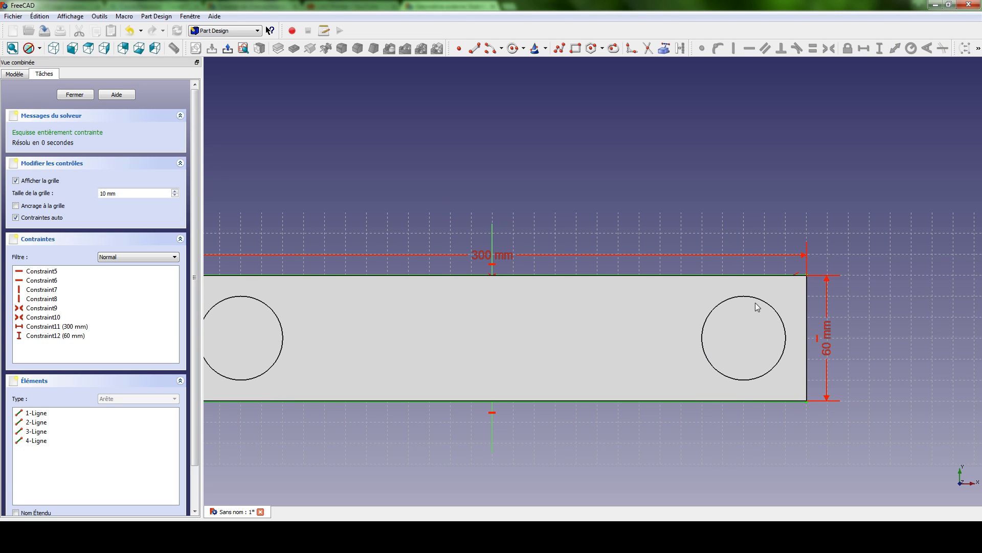
- Return the base rectangle's length to 200 mm and leave the sketch
{"action": "left_click", "coordinate": [486, 255]}
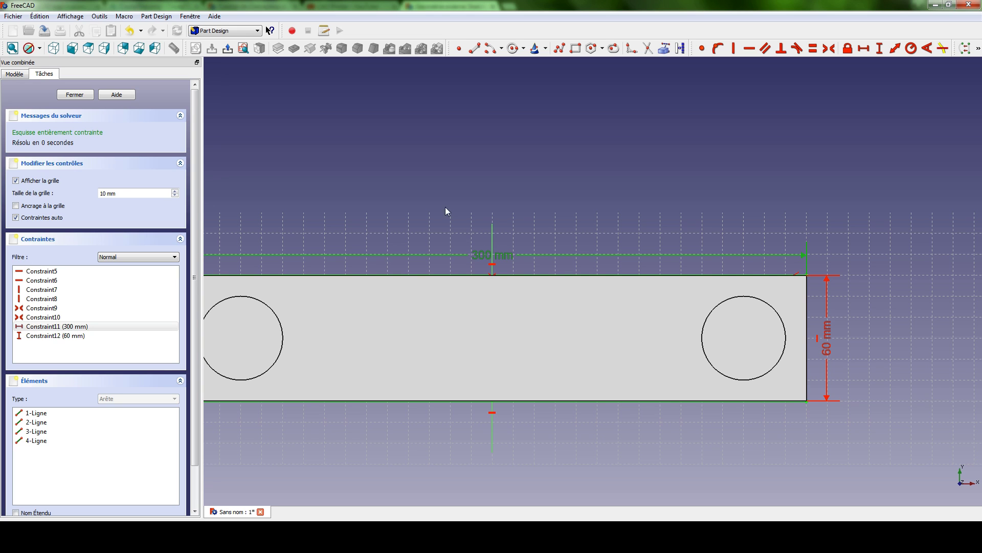
{"action": "double_click", "coordinate": [468, 255]}
{"action": "type", "text": "200"}
{"action": "key", "text": "Return"}
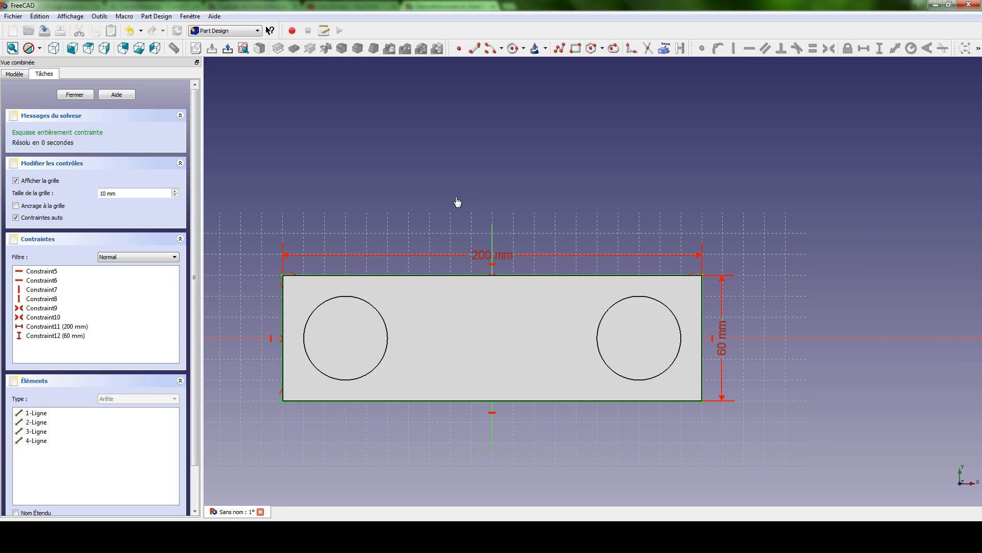
{"action": "left_click", "coordinate": [227, 48]}
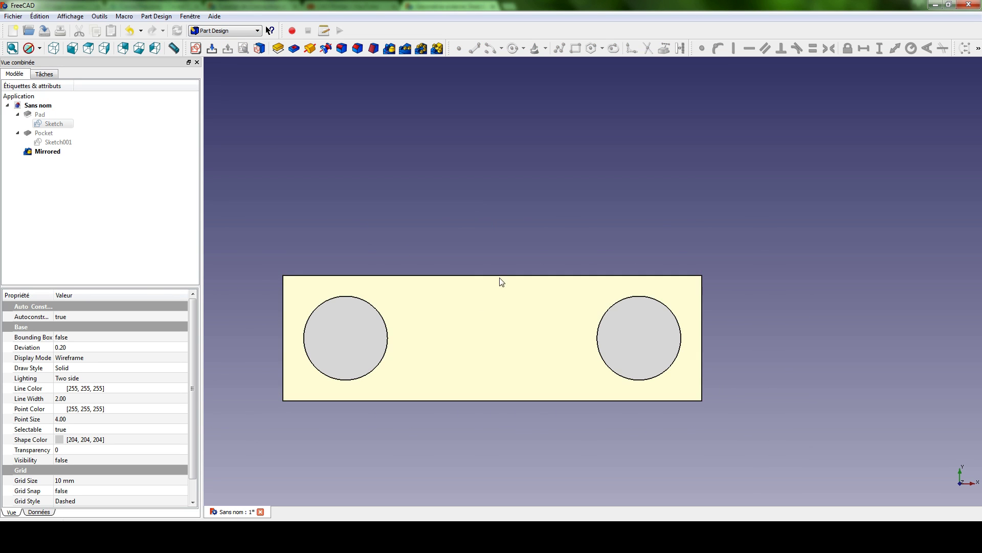
- Delete the Mirrored feature from the model
{"action": "left_click", "coordinate": [47, 151]}
{"action": "key", "text": "Delete"}
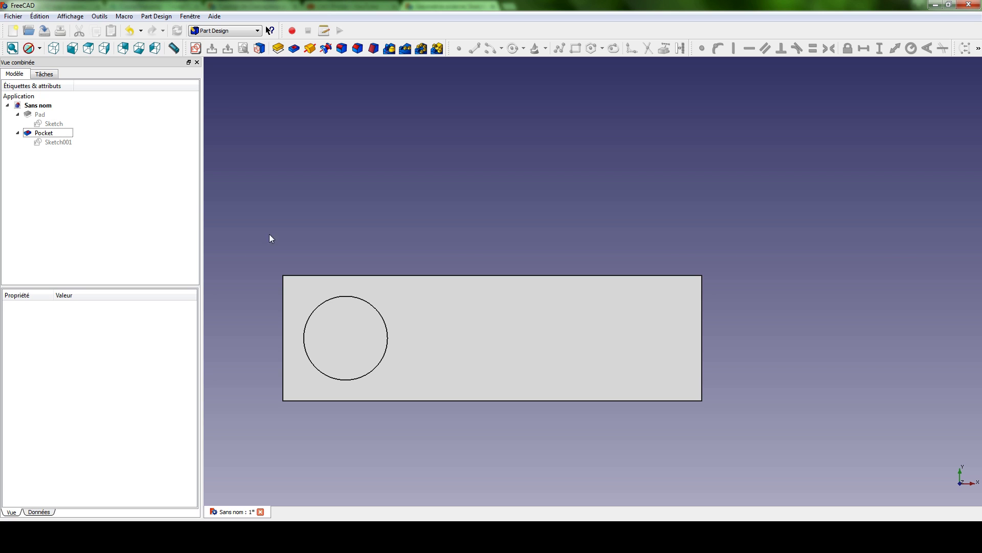
- Start a linear pattern of the Pocket along the horizontal sketch axis with 3 occurrences
{"action": "left_click", "coordinate": [405, 50]}
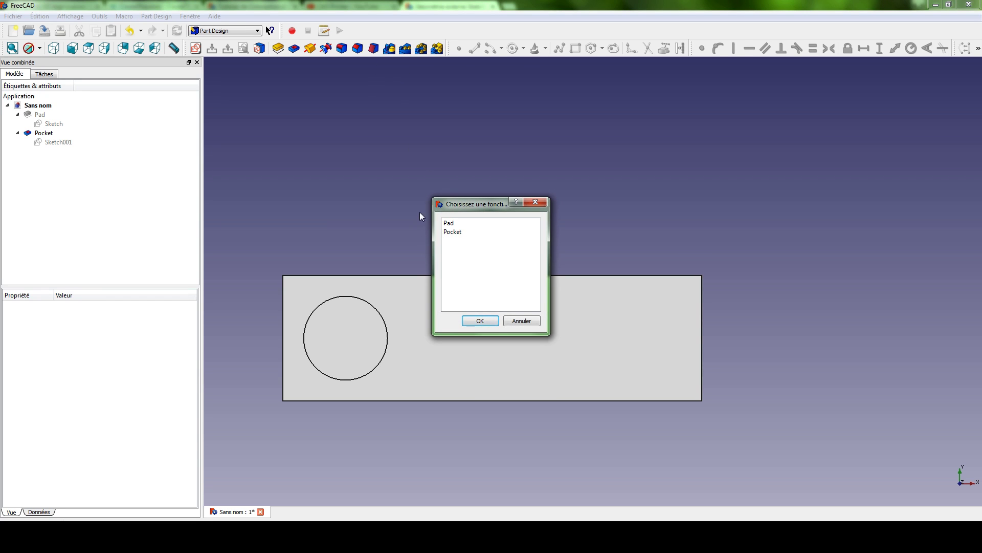
{"action": "left_click", "coordinate": [453, 232]}
{"action": "left_click", "coordinate": [480, 321]}
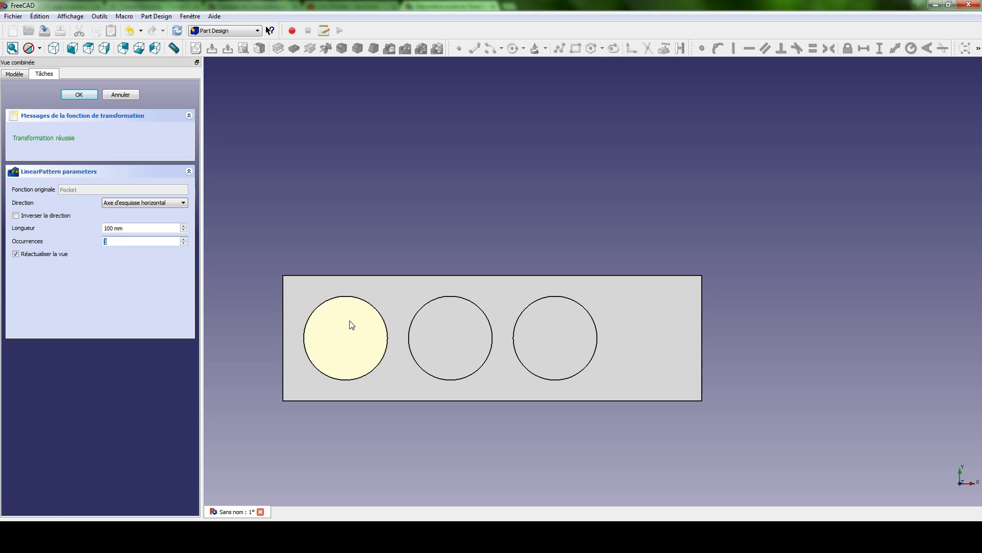
{"action": "left_click", "coordinate": [484, 438]}
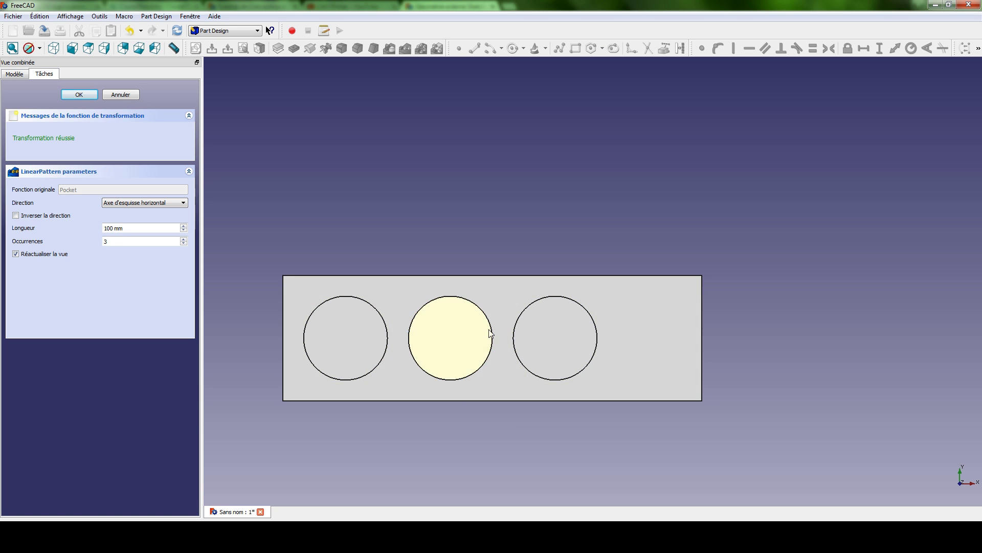
- Set the linear pattern's length to 140 mm and accept the pattern
{"action": "middle_click_drag", "start_coordinate": [492, 261], "coordinate": [543, 155]}
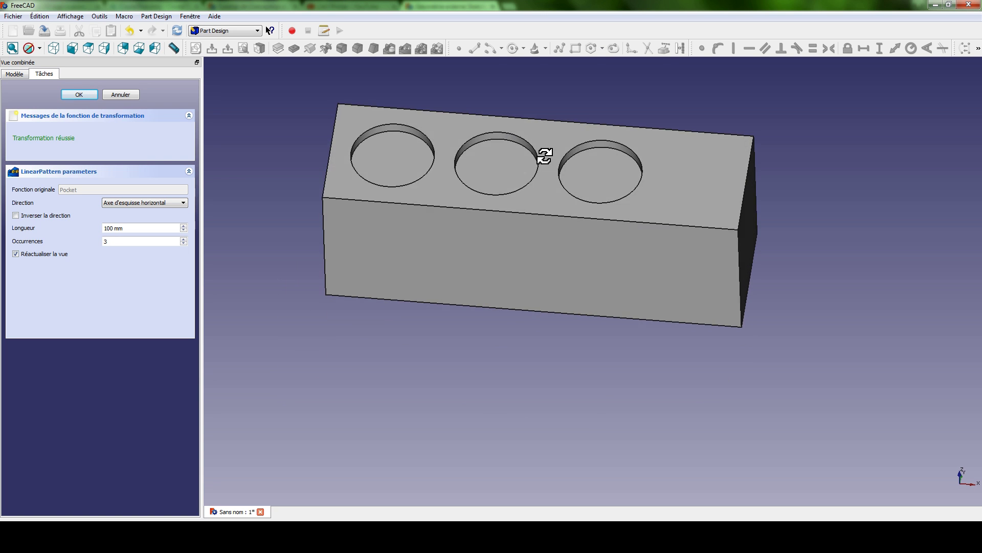
{"action": "middle_click_drag", "start_coordinate": [515, 205], "coordinate": [517, 288]}
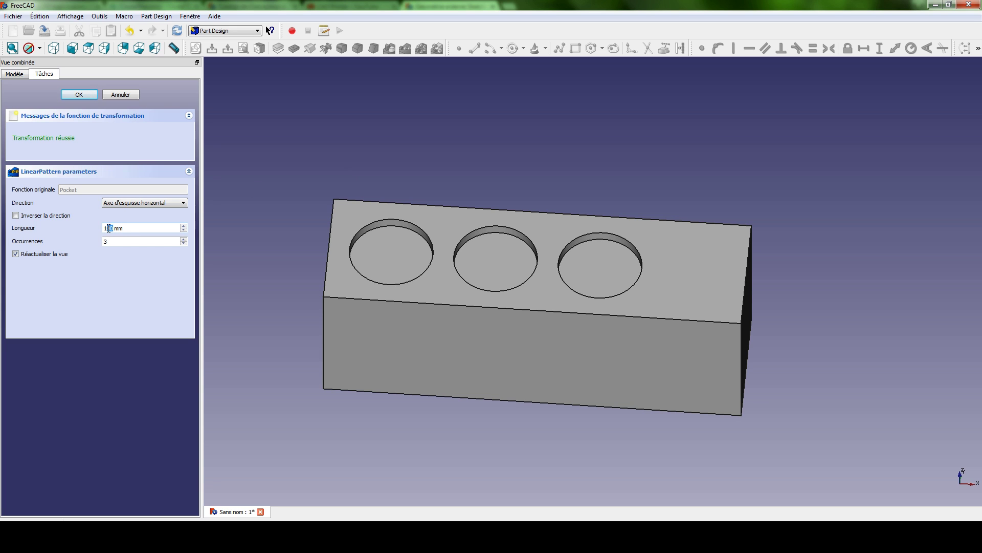
{"action": "type", "text": "40"}
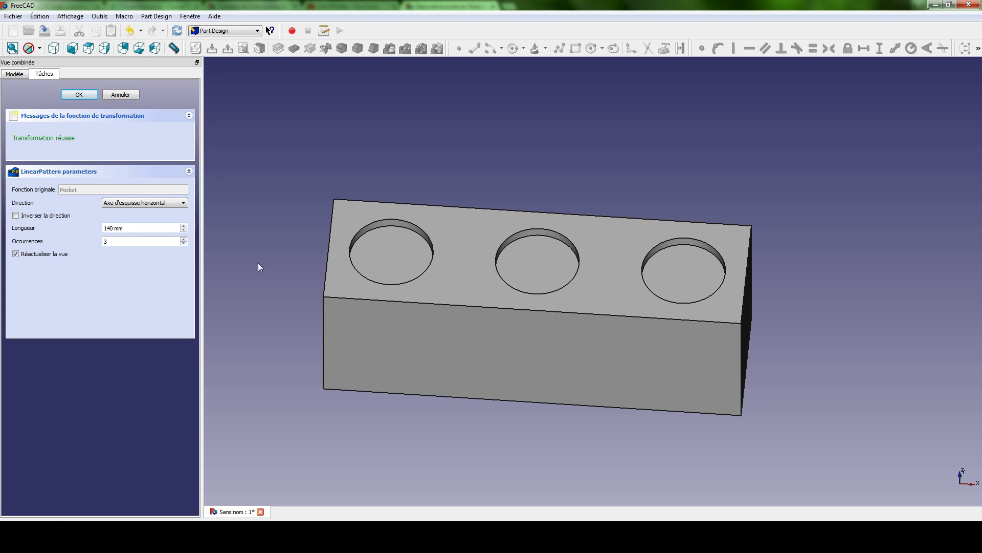
{"action": "middle_click_drag", "start_coordinate": [534, 307], "coordinate": [563, 360]}
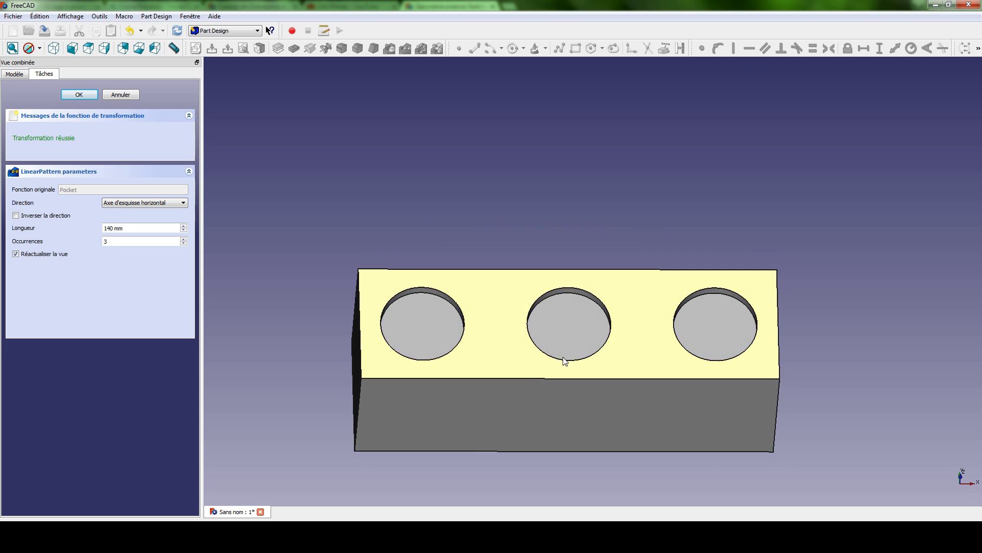
{"action": "middle_click_drag", "start_coordinate": [574, 312], "coordinate": [500, 196]}
{"action": "middle_click_drag", "start_coordinate": [500, 327], "coordinate": [484, 355]}
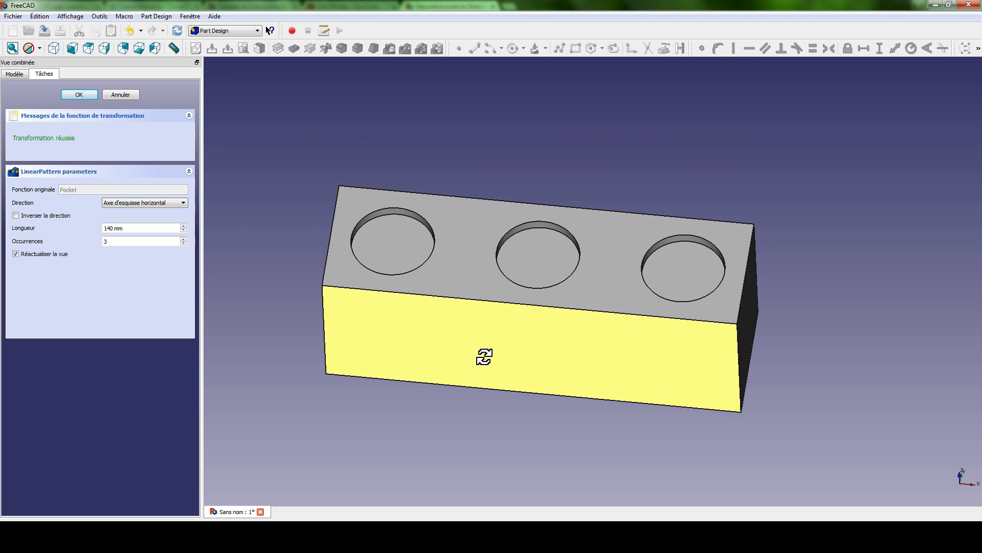
{"action": "left_click", "coordinate": [84, 96]}
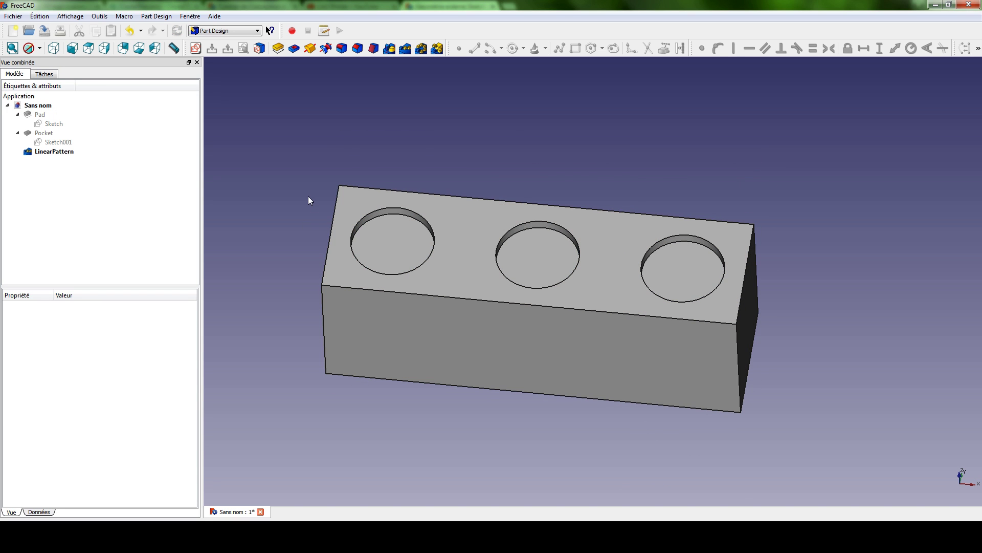